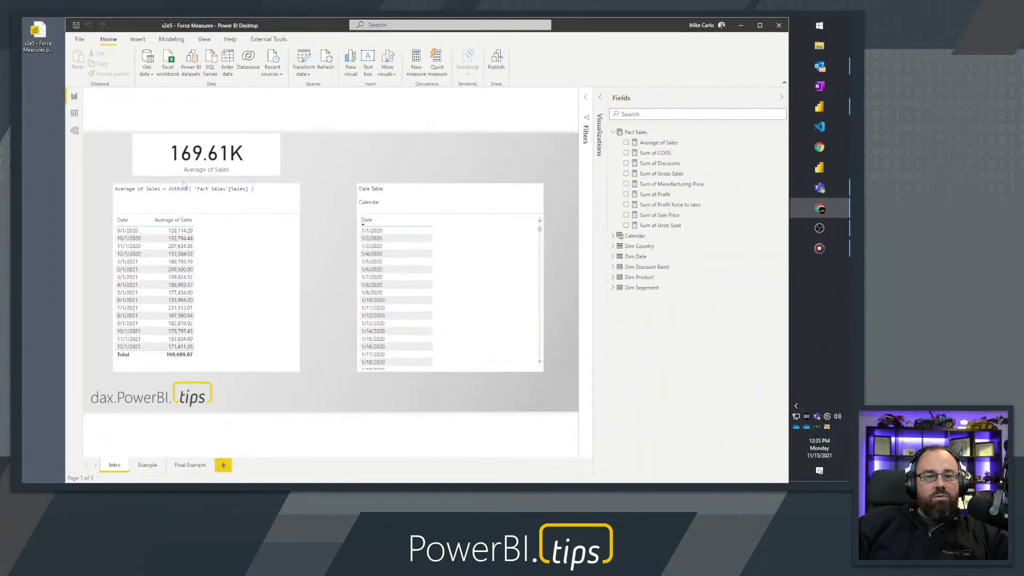
Filter the report by 10/1/2020, 11/1/2020, 12/1/2020 and 1/1/2021 in the Average of Sales table, and clear the selection
click(178, 272)
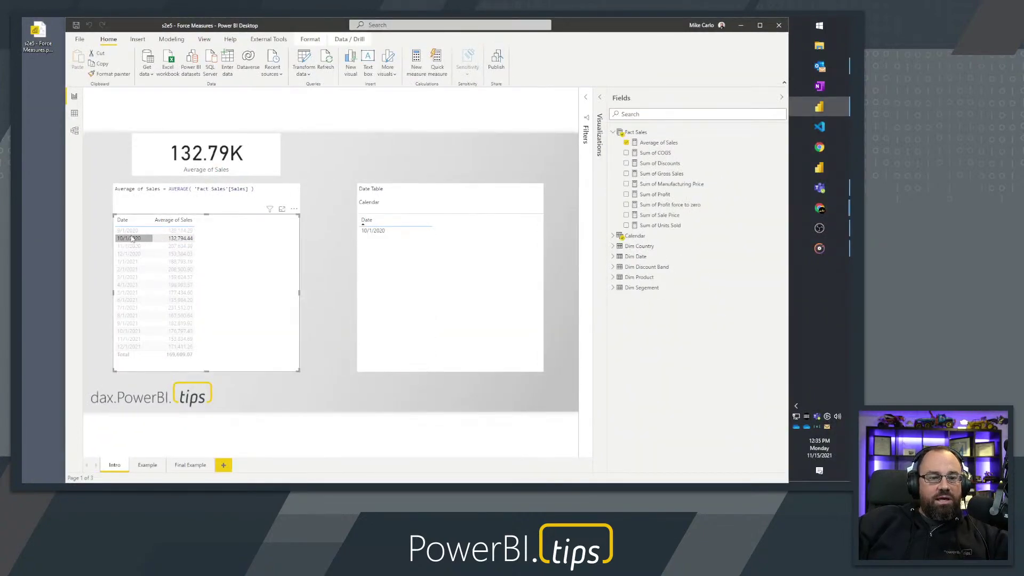
click(132, 247)
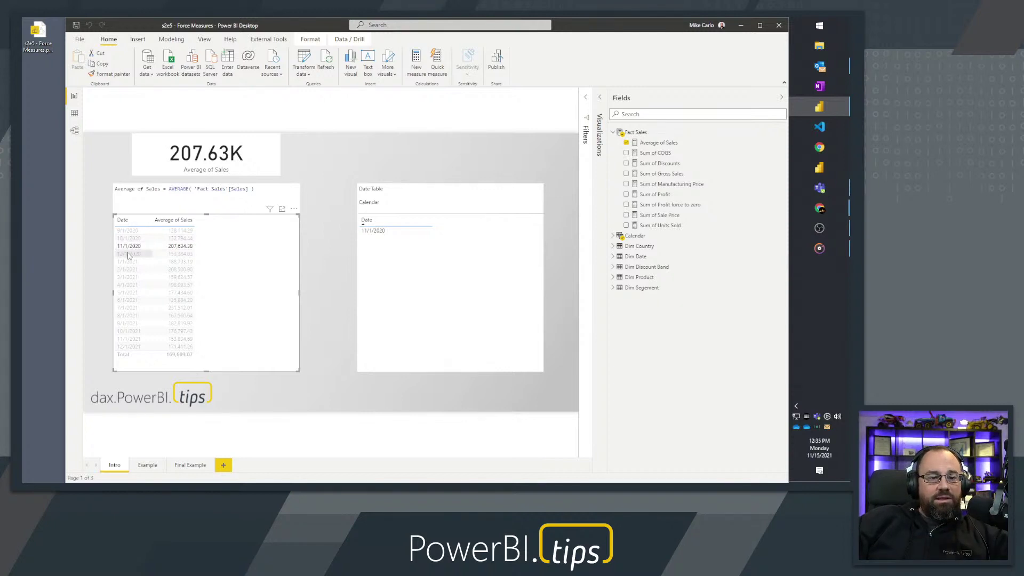
click(128, 256)
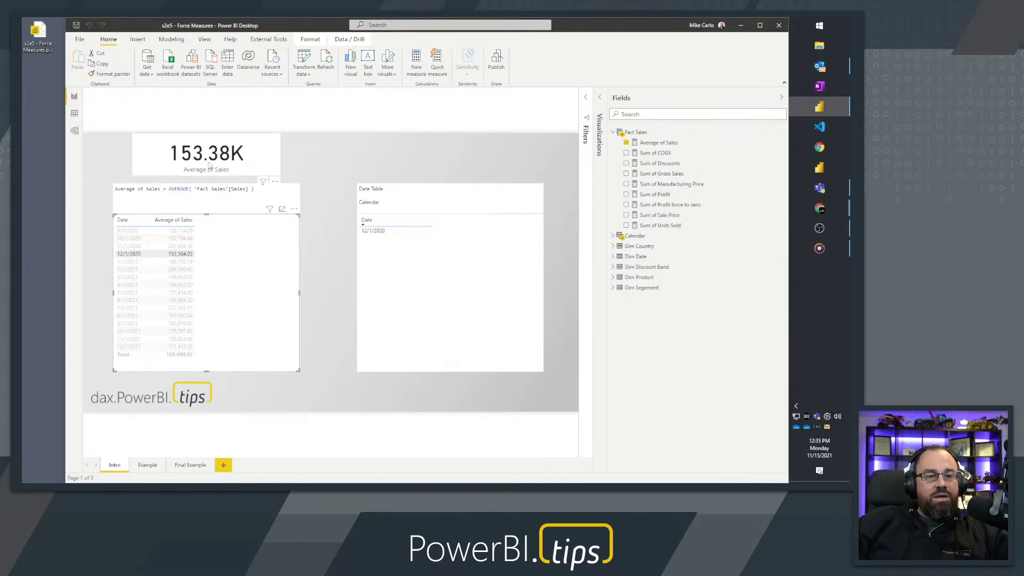
click(126, 264)
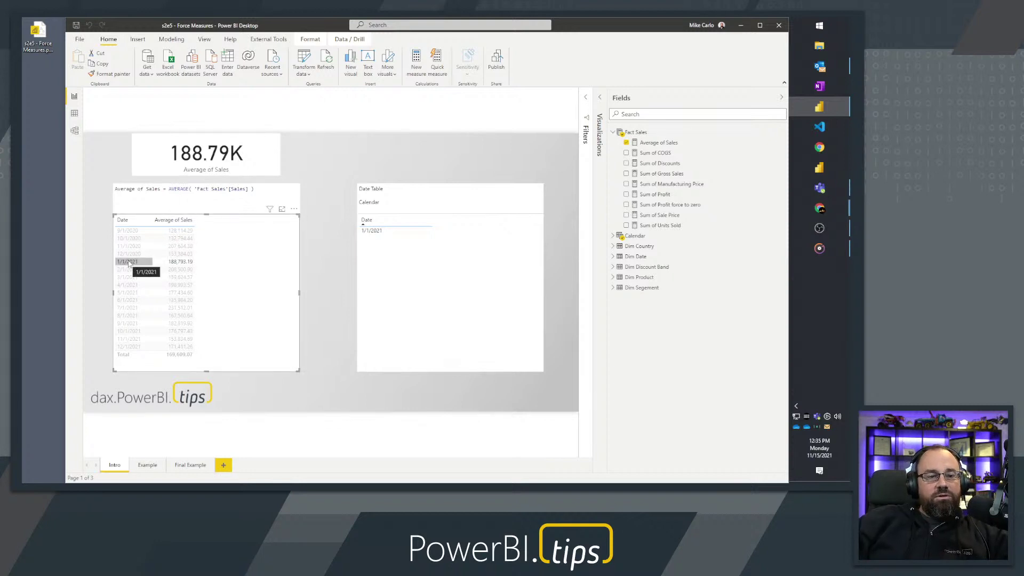
click(126, 262)
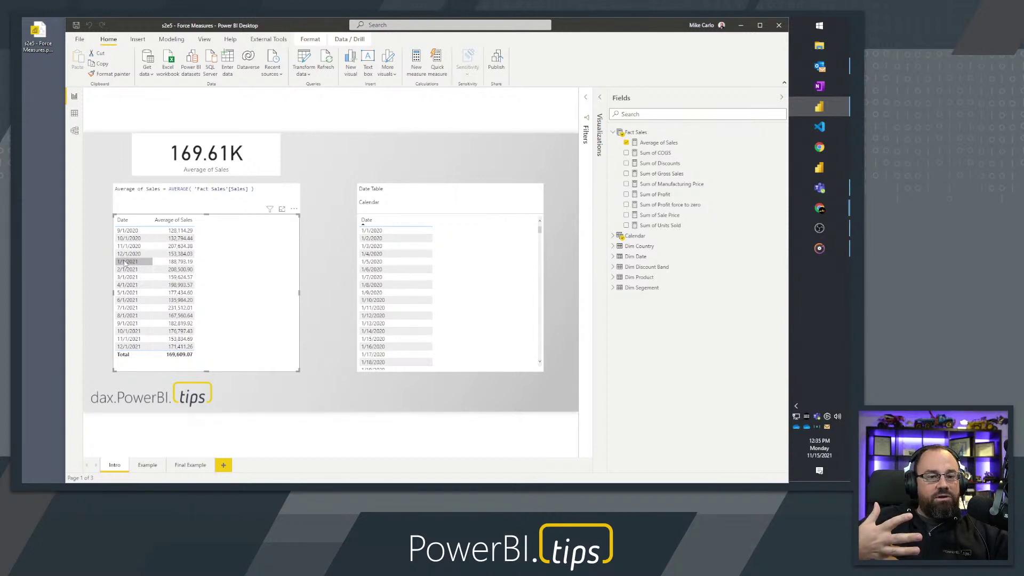
Examine the relationship between Dim Date and Fact Sales in the data model, and return to the report
click(74, 130)
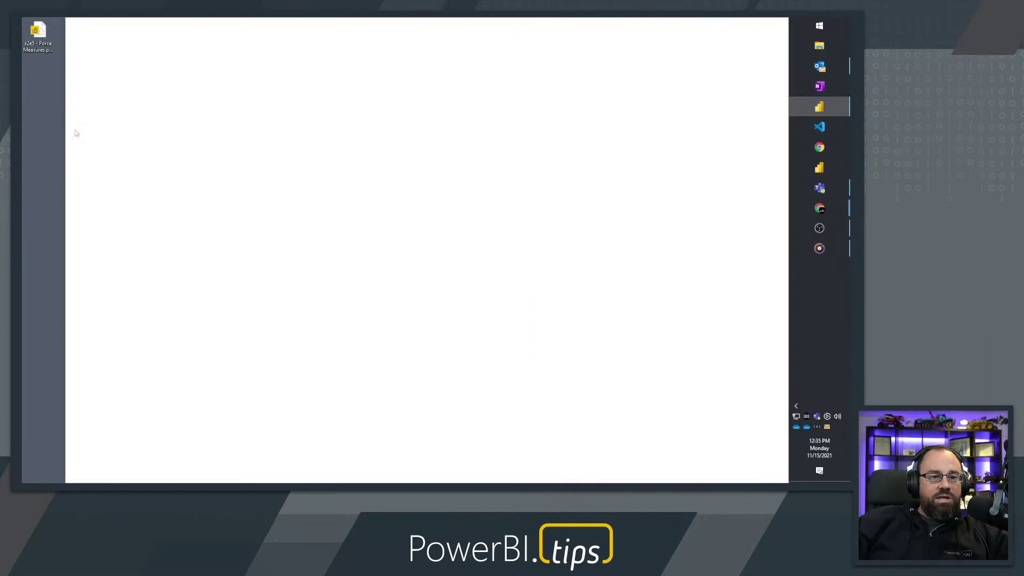
click(377, 230)
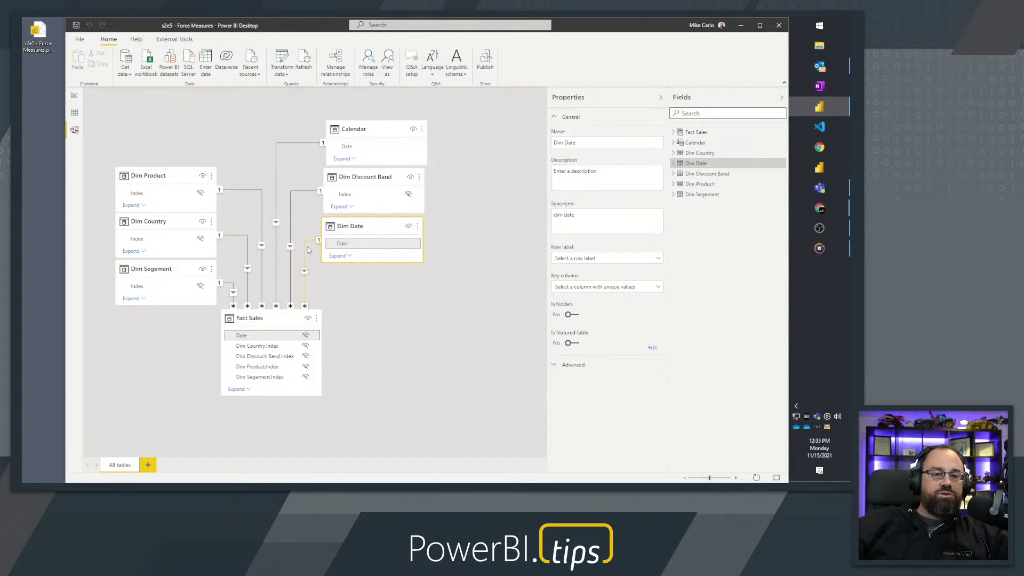
click(74, 96)
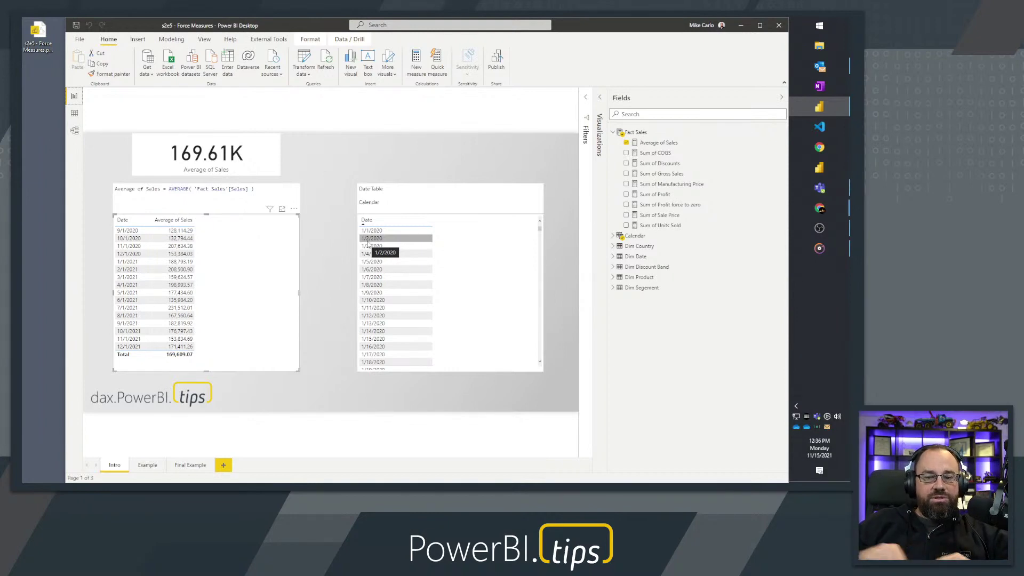
Show the Calendar table's DAX formula and filter the report by 1/5/2020, 1/7/2020 and 1/9/2020 in the Calendar date list
click(634, 235)
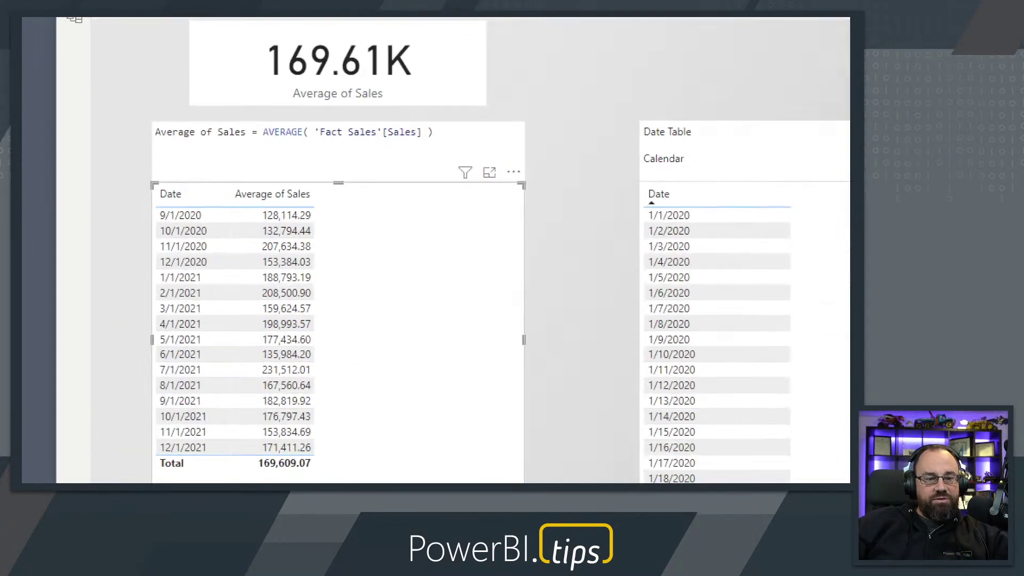
mouse_move(140, 212)
mouse_down()
mouse_move(166, 233)
mouse_move(230, 343)
mouse_move(228, 425)
mouse_move(233, 404)
mouse_up()
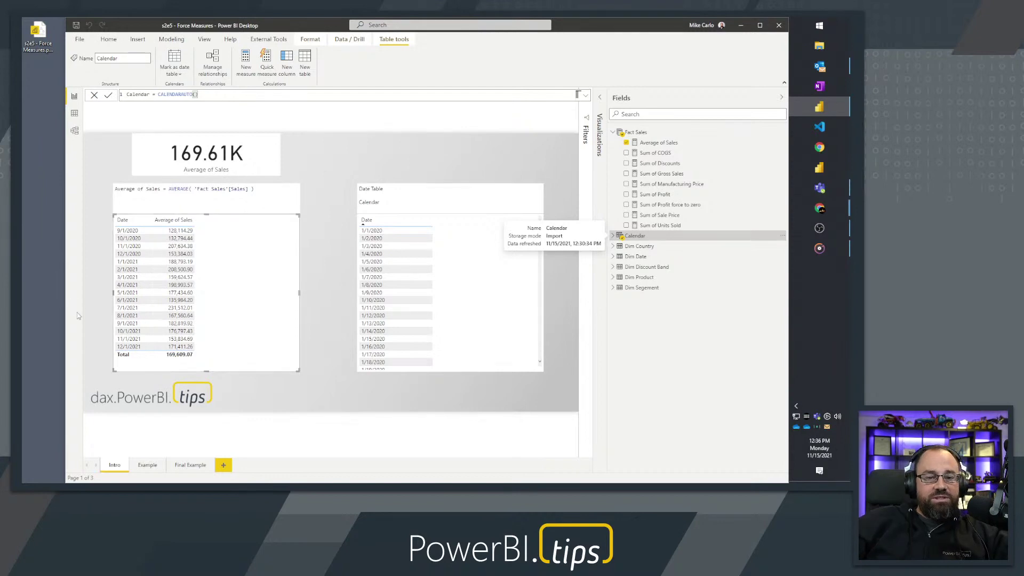
click(384, 262)
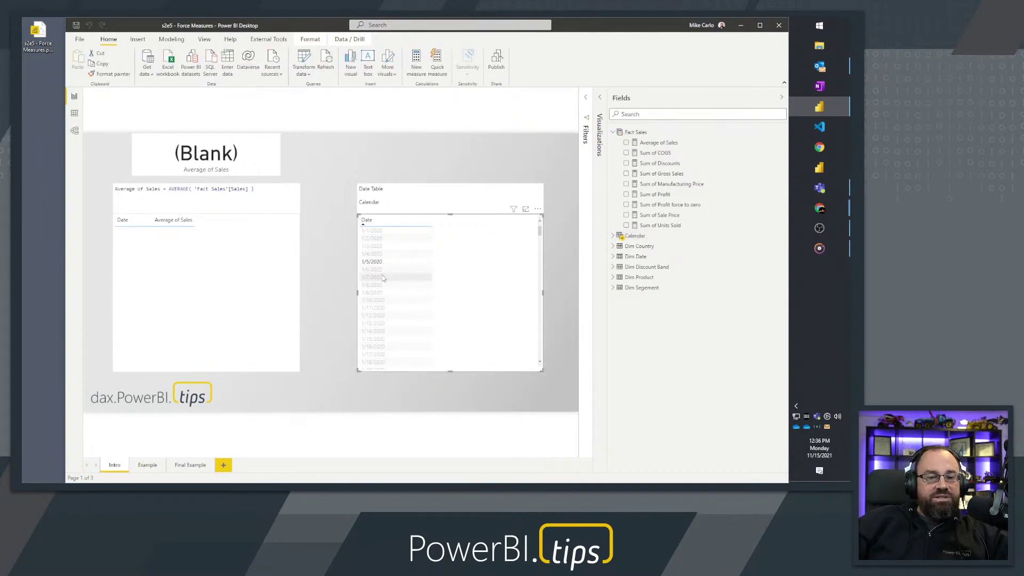
click(382, 278)
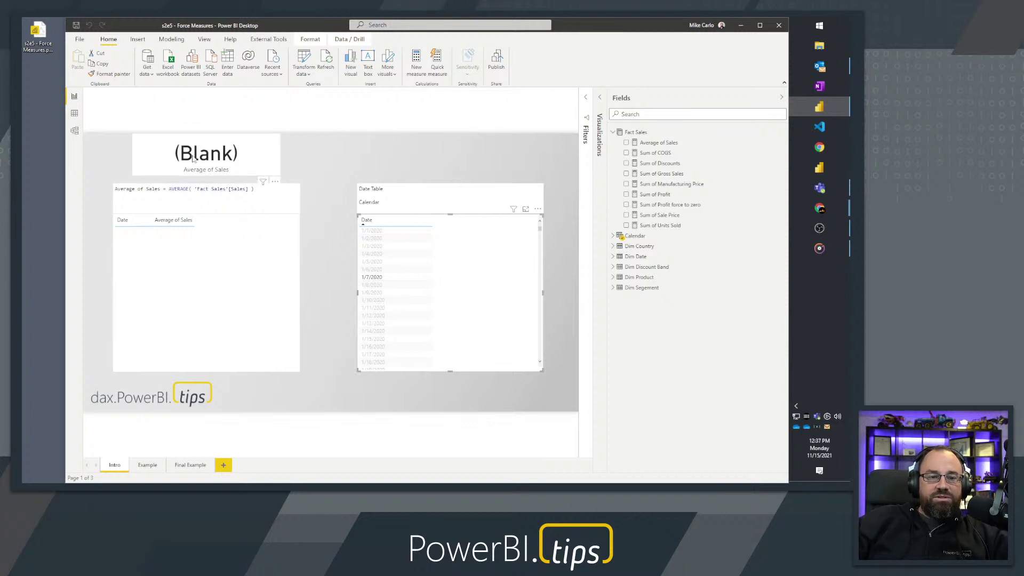
click(380, 292)
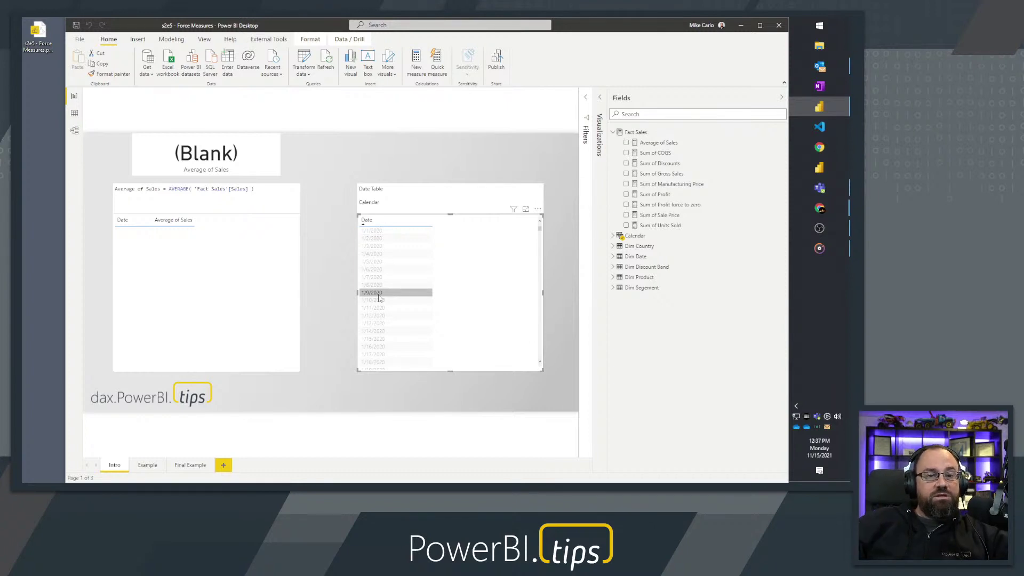
Open the DAX generator external tool and select the Measure with Force to Zero template in the totals folder
click(269, 39)
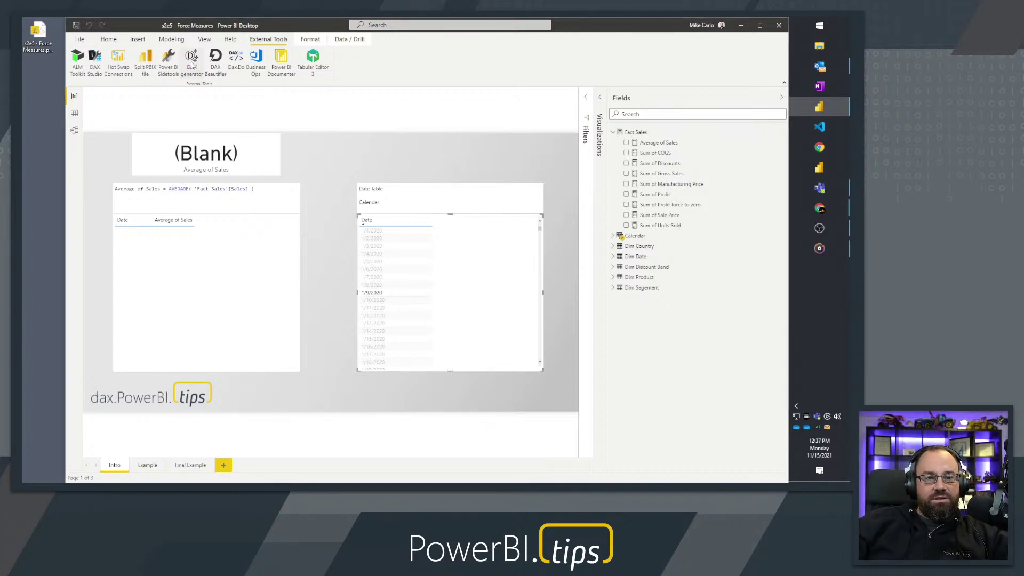
click(192, 60)
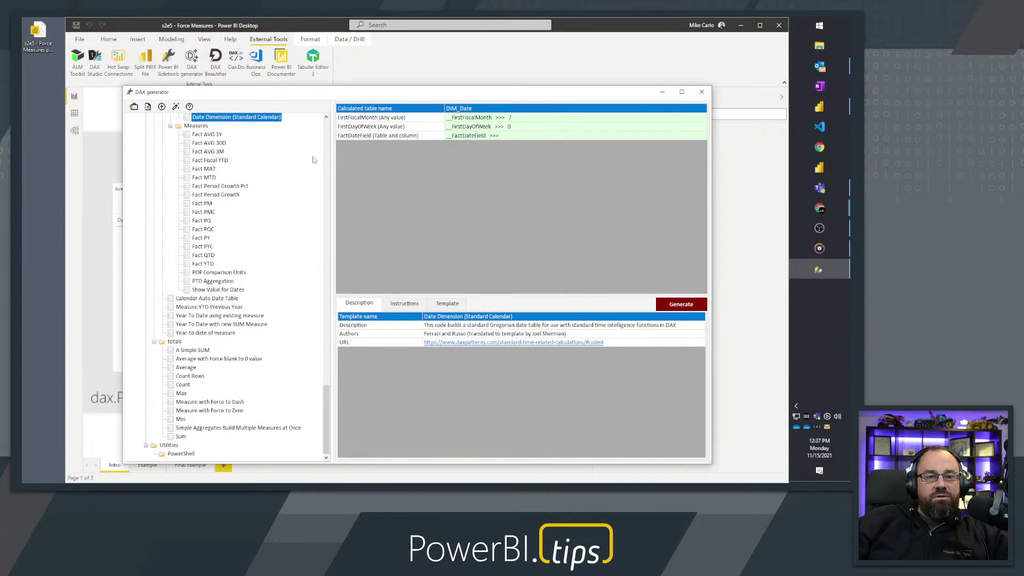
scroll(277, 193, up, 11)
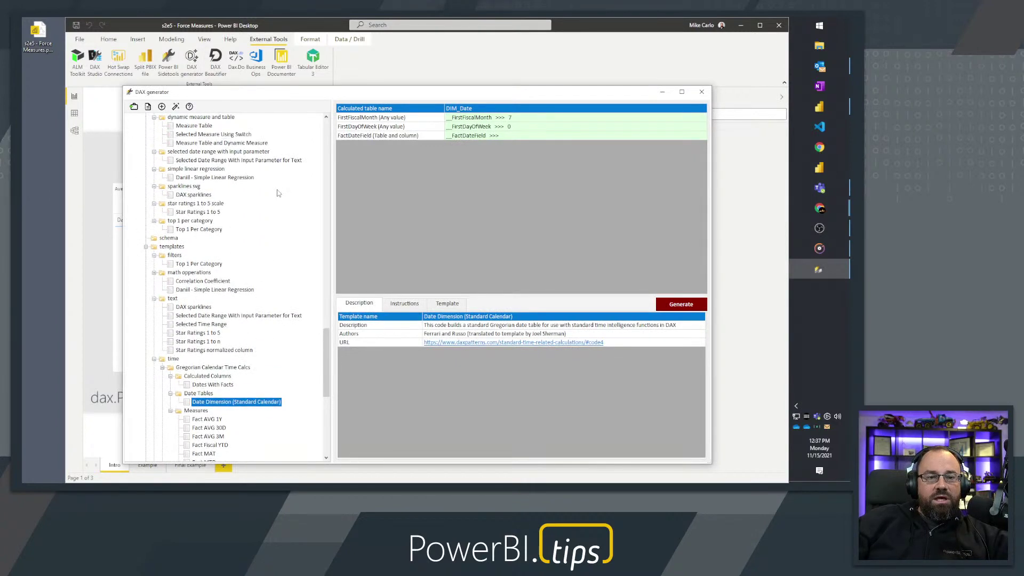
scroll(277, 193, down, 8)
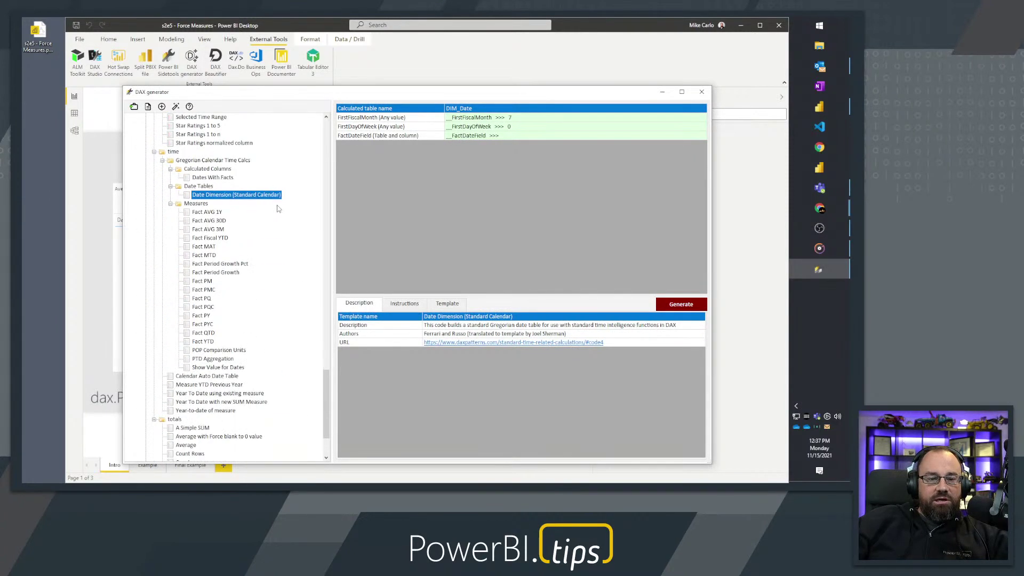
scroll(308, 208, down, 3)
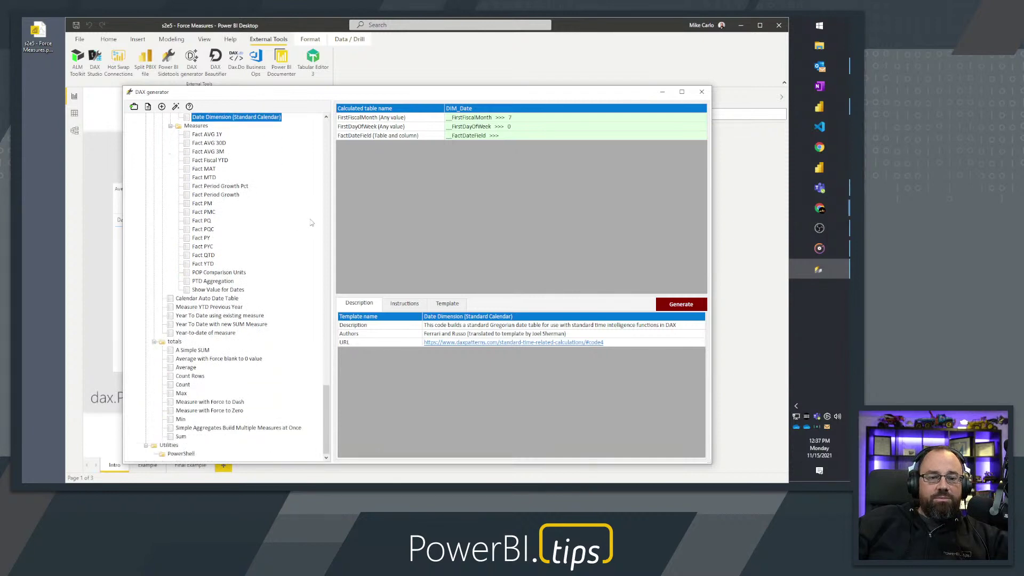
drag(296, 93, 311, 74)
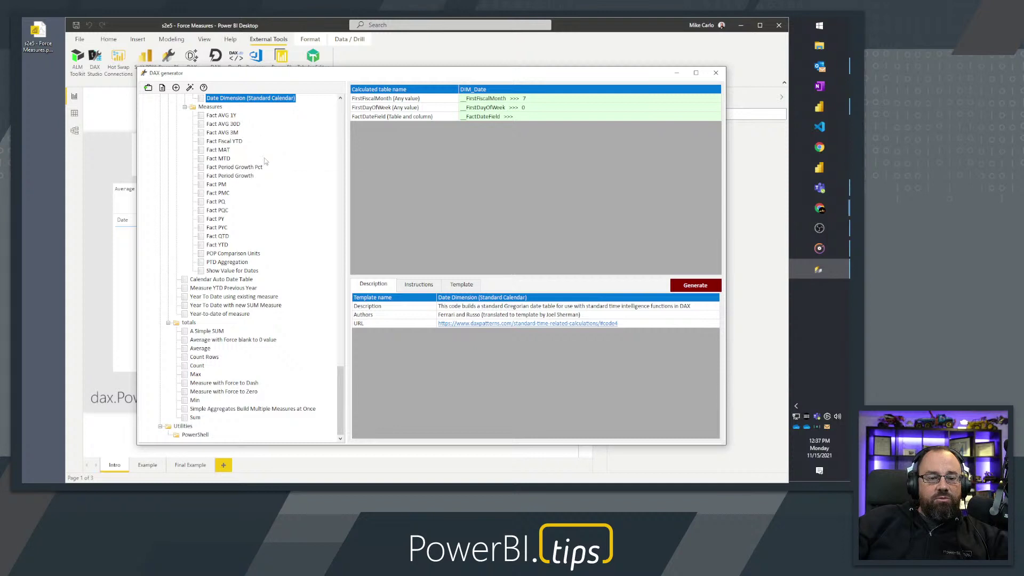
mouse_move(263, 168)
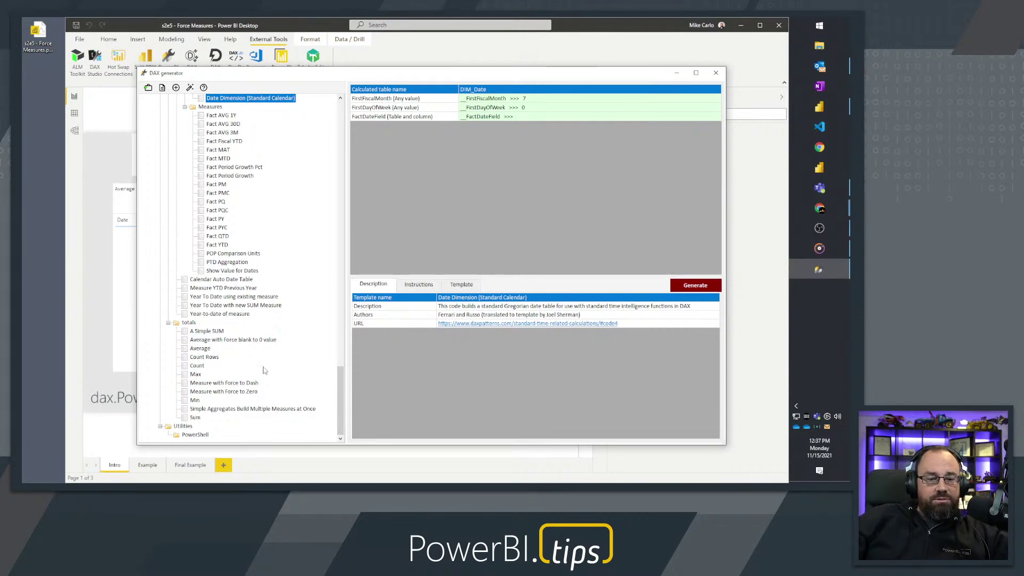
mouse_move(250, 394)
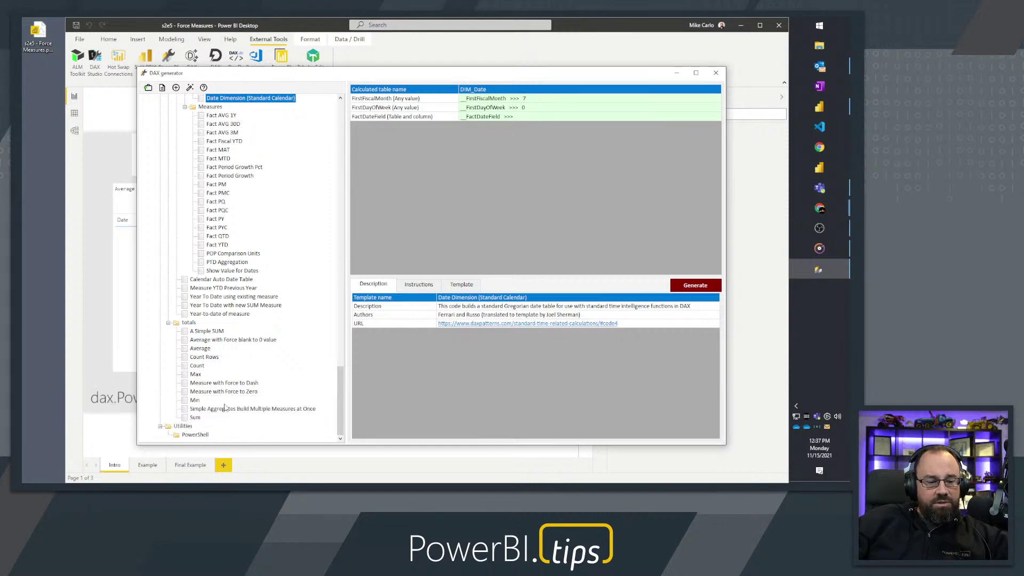
mouse_move(225, 409)
drag(116, 351, 298, 397)
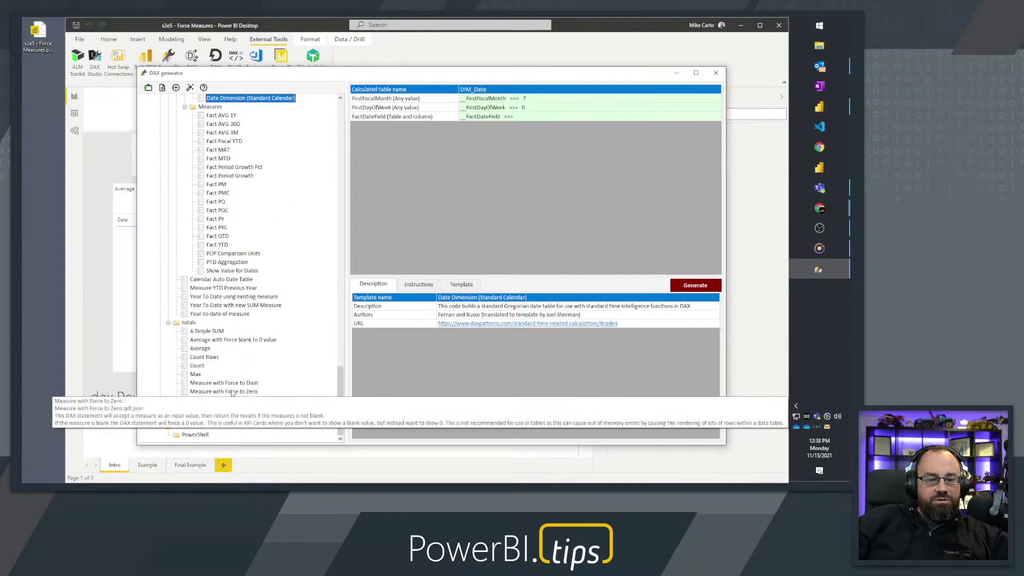
click(220, 385)
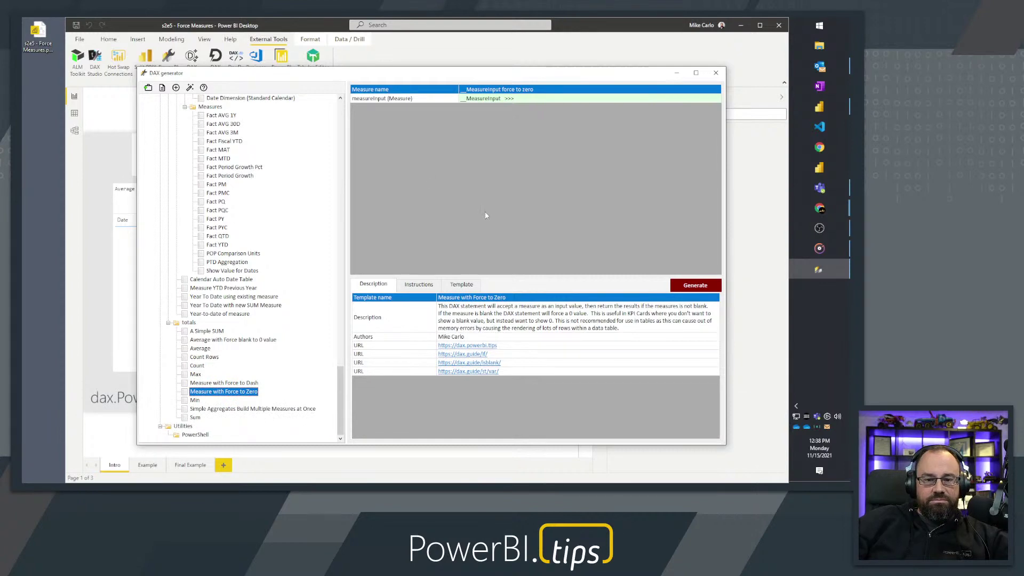
Examine the DAX code of the Measure with Force to Zero template
click(461, 284)
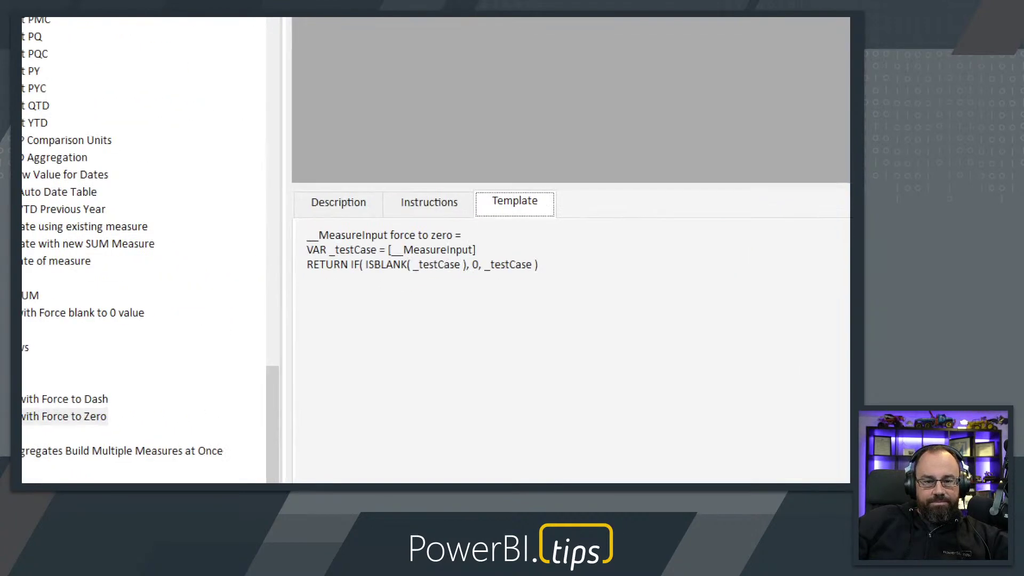
drag(343, 285, 458, 336)
drag(509, 308, 586, 297)
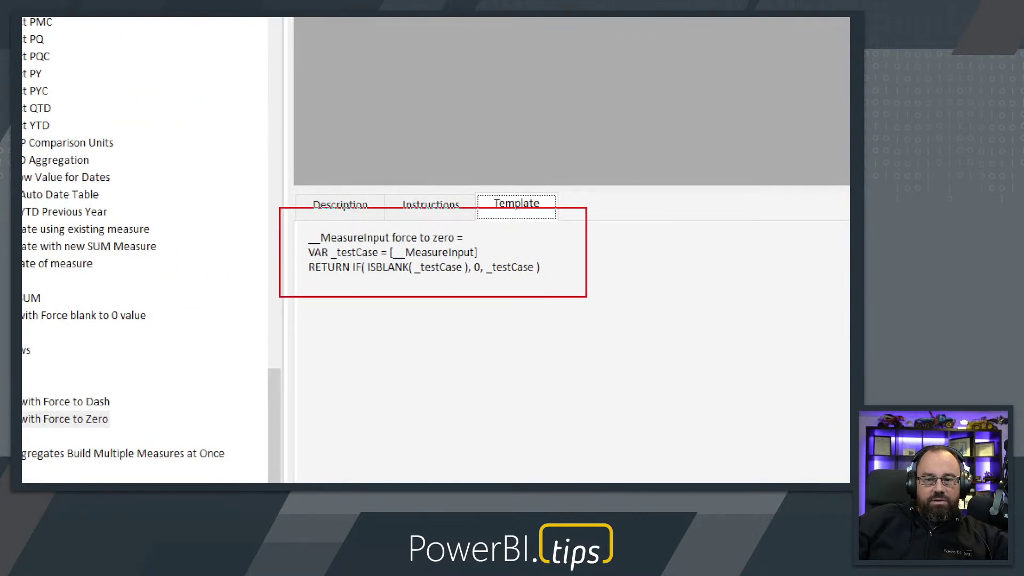
mouse_move(306, 231)
mouse_down()
mouse_move(400, 251)
mouse_move(389, 245)
mouse_up()
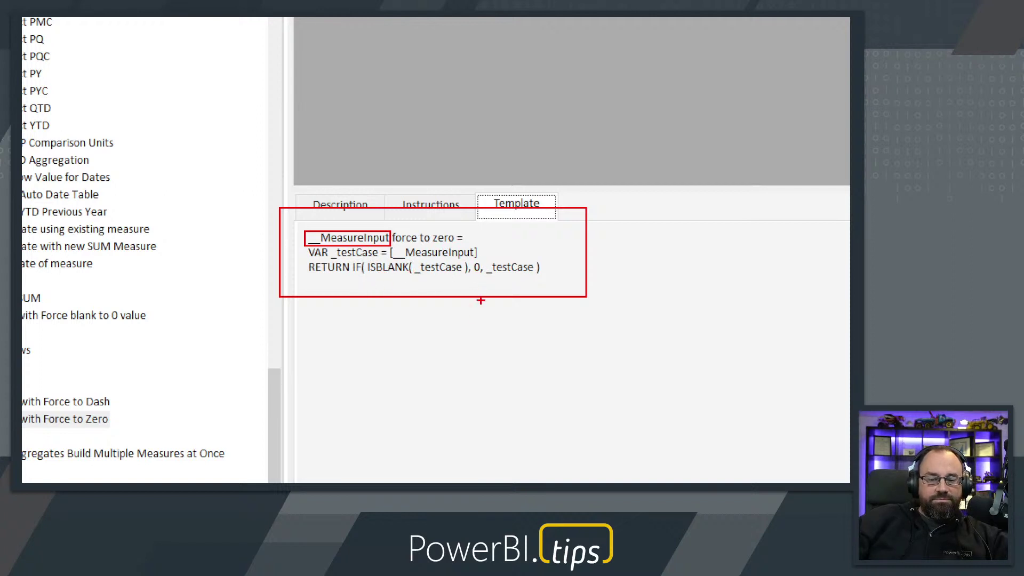
key(Escape)
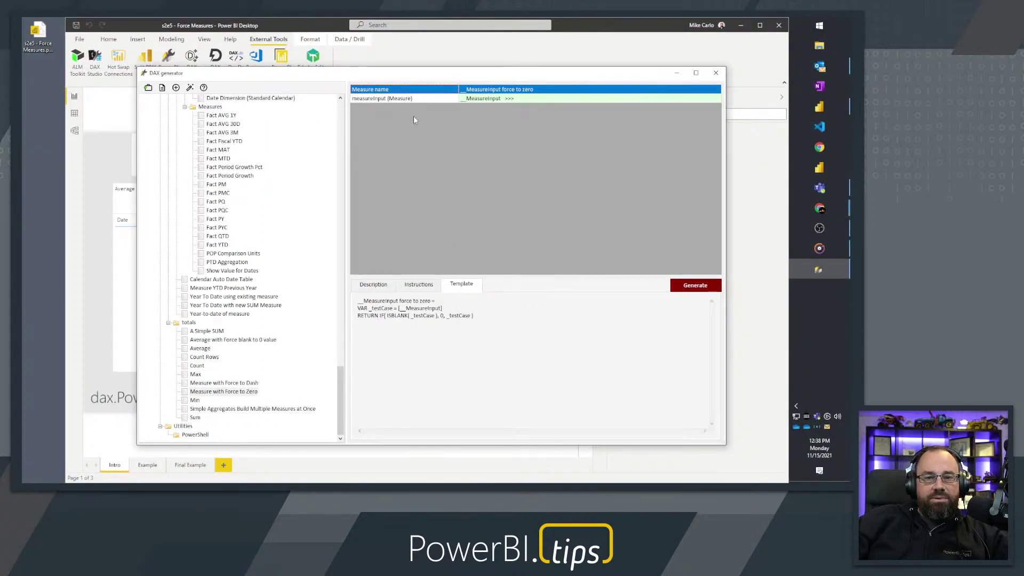
Set the template's measureInput parameter to the Average of Sales measure from the Fact Sales table
mouse_move(370, 102)
key(ctrl+1)
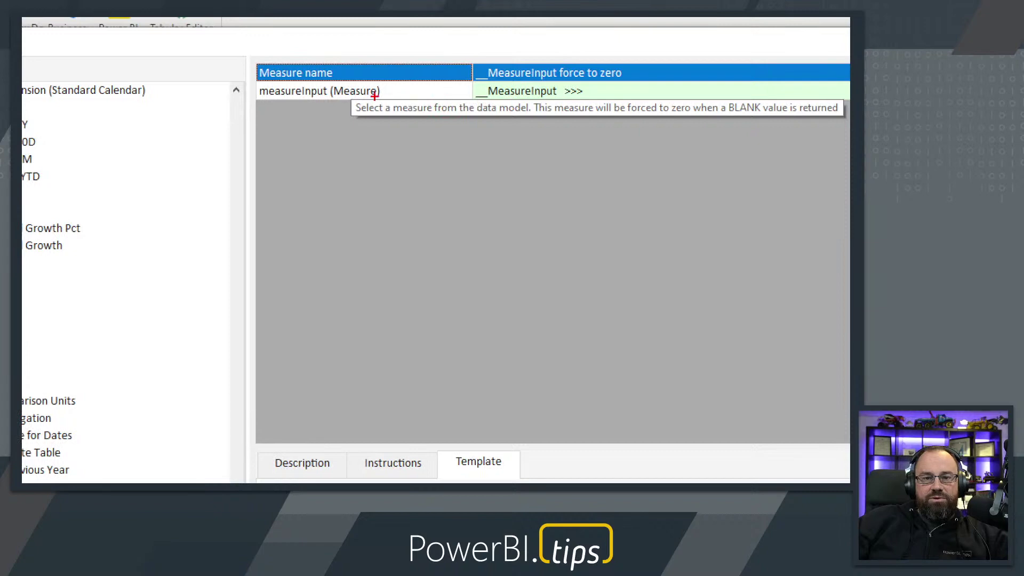
mouse_move(343, 73)
mouse_down()
mouse_move(456, 106)
mouse_move(641, 123)
mouse_up()
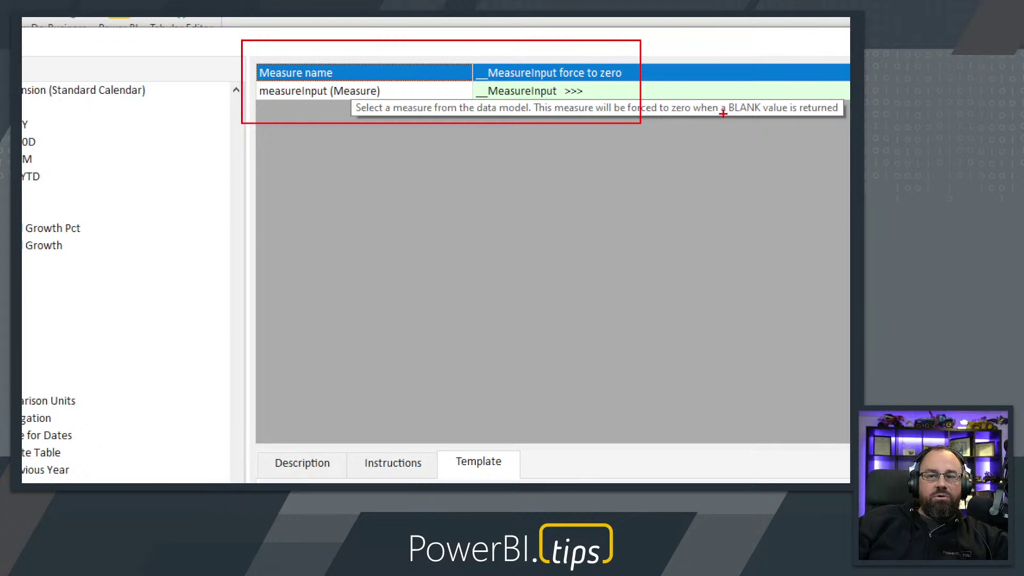
key(Escape)
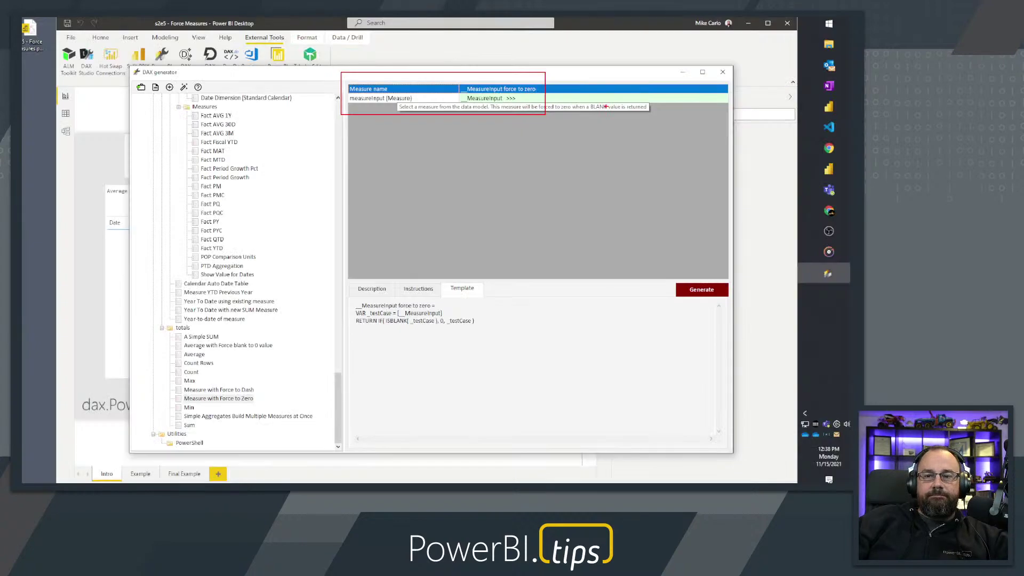
click(526, 98)
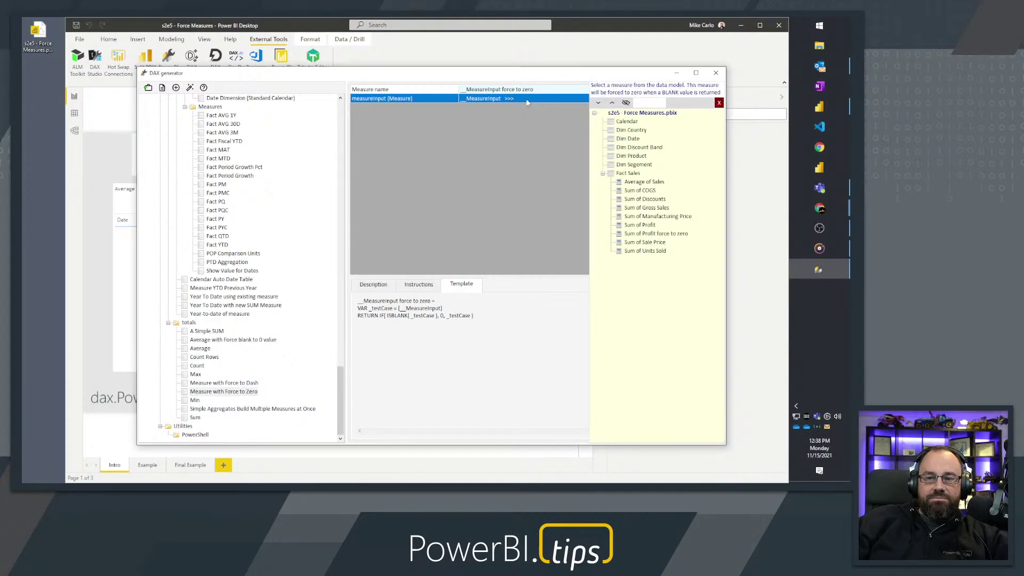
double_click(634, 182)
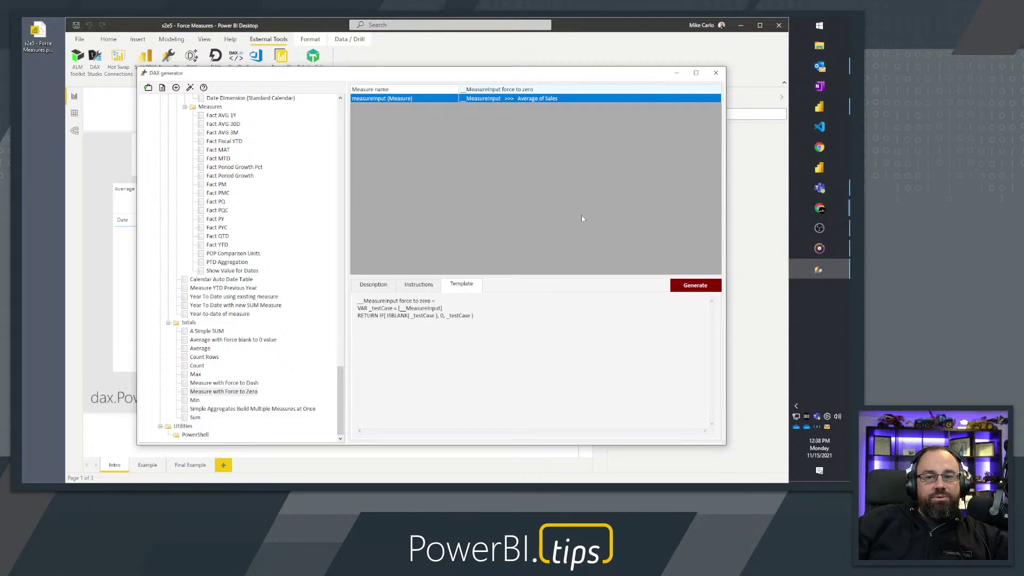
Generate the Average of Sales force to zero measure from the template and create it in the Fact Sales table
click(683, 287)
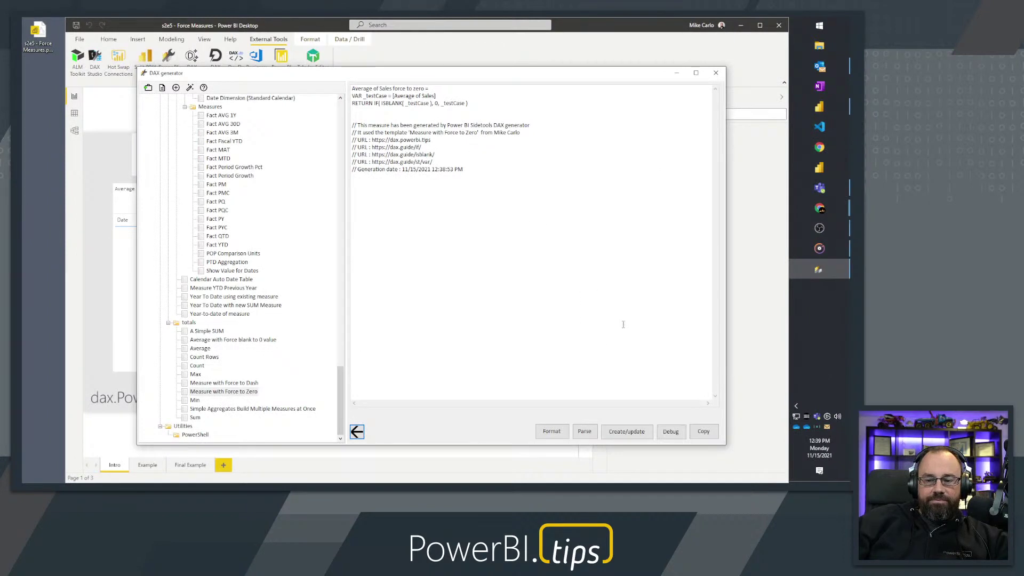
click(628, 433)
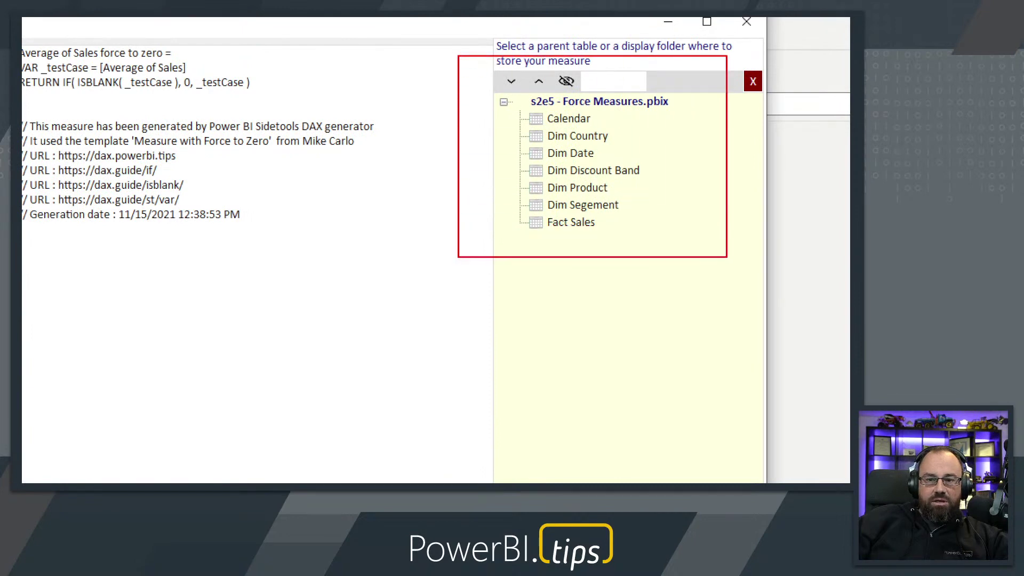
drag(516, 211, 611, 234)
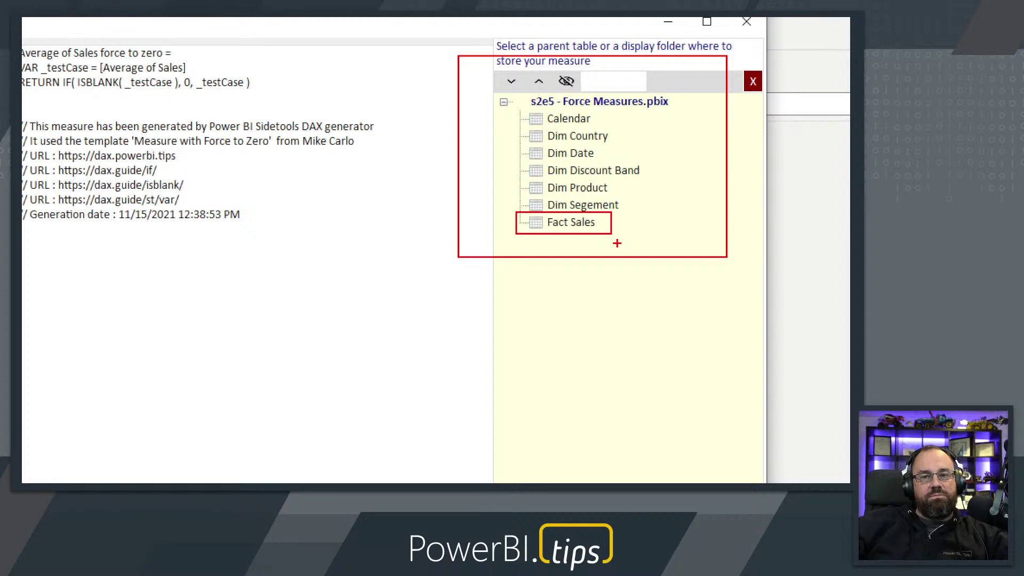
key(Escape)
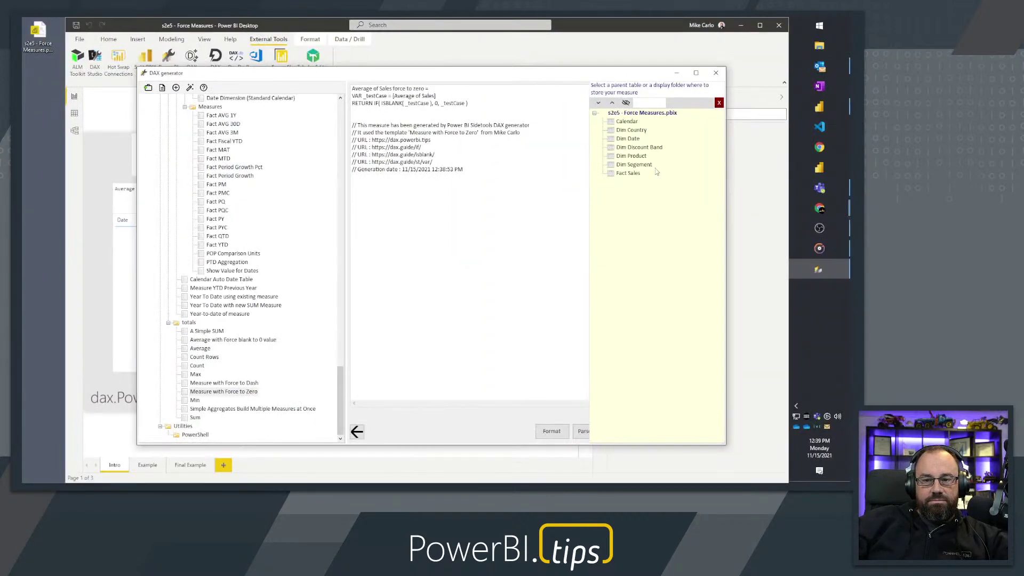
double_click(627, 174)
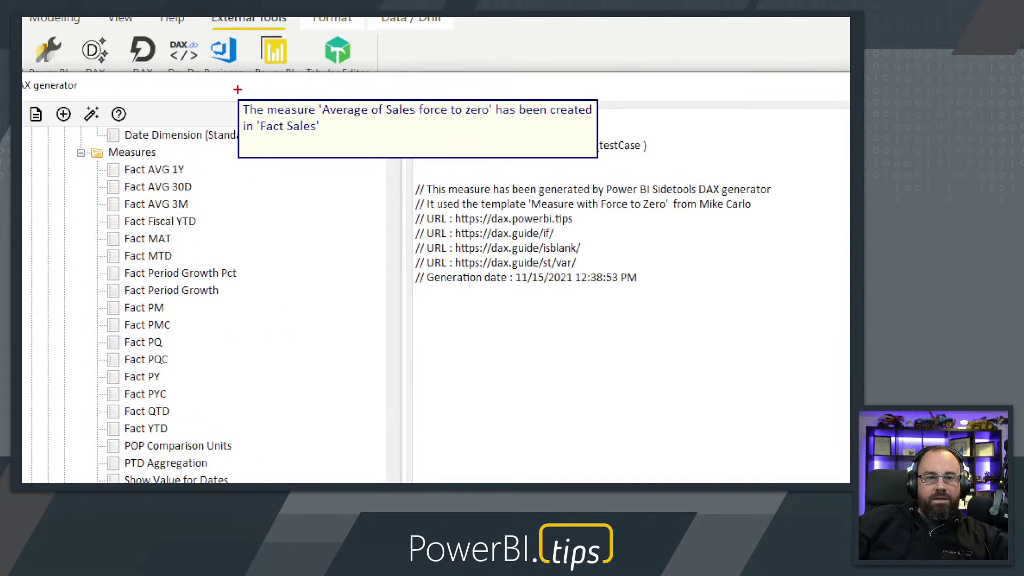
mouse_move(259, 74)
mouse_down()
mouse_move(388, 124)
mouse_move(460, 119)
mouse_up()
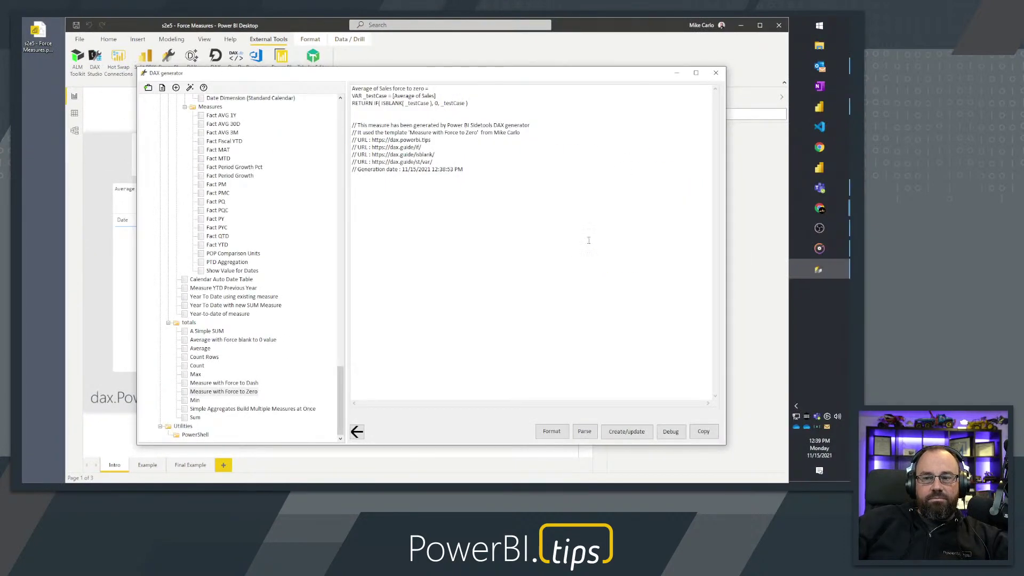
Close the DAX generator and refresh the report data to load the new Average of Sales force to zero measure into Fact Sales
click(716, 75)
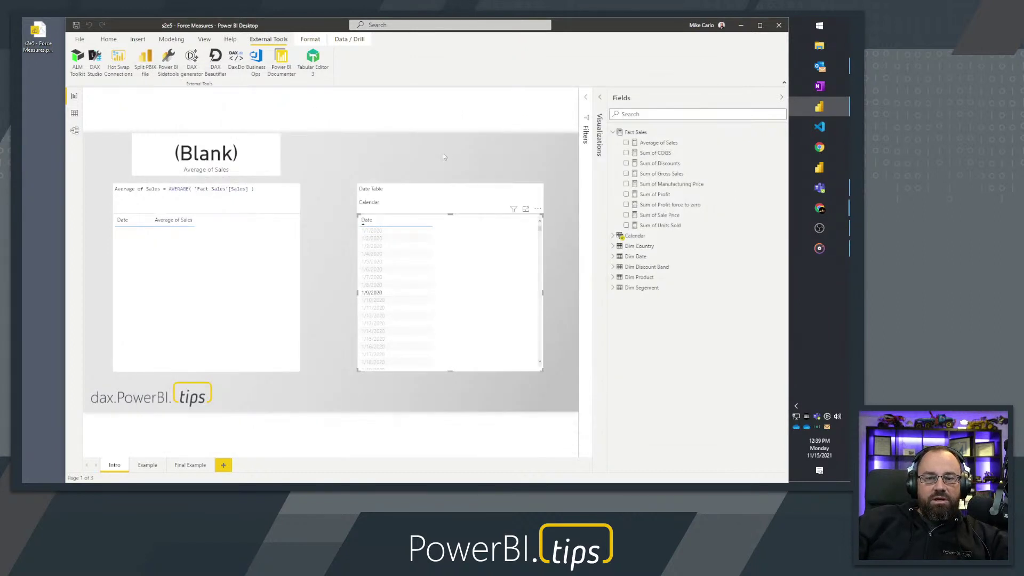
click(442, 157)
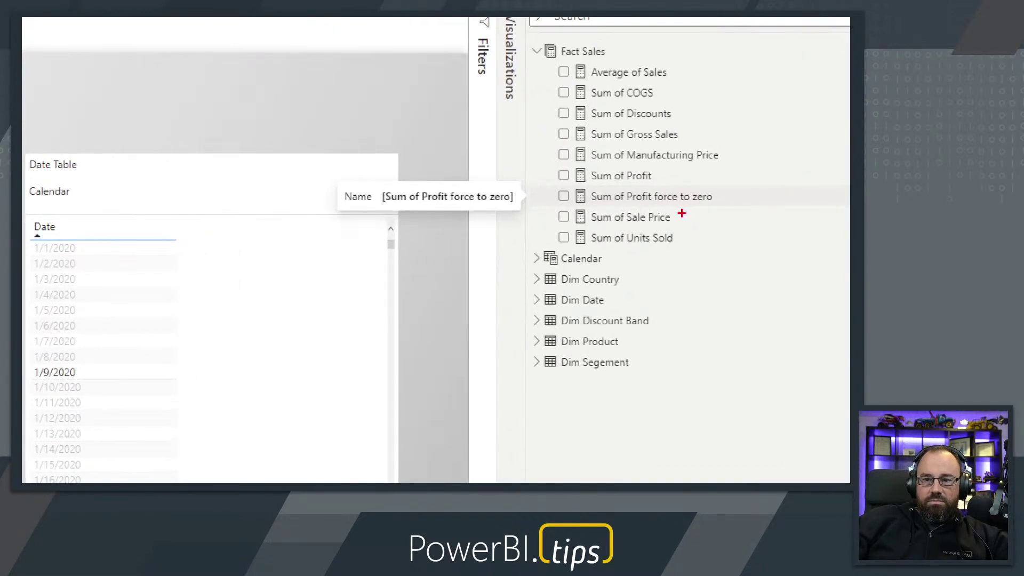
drag(611, 198, 783, 210)
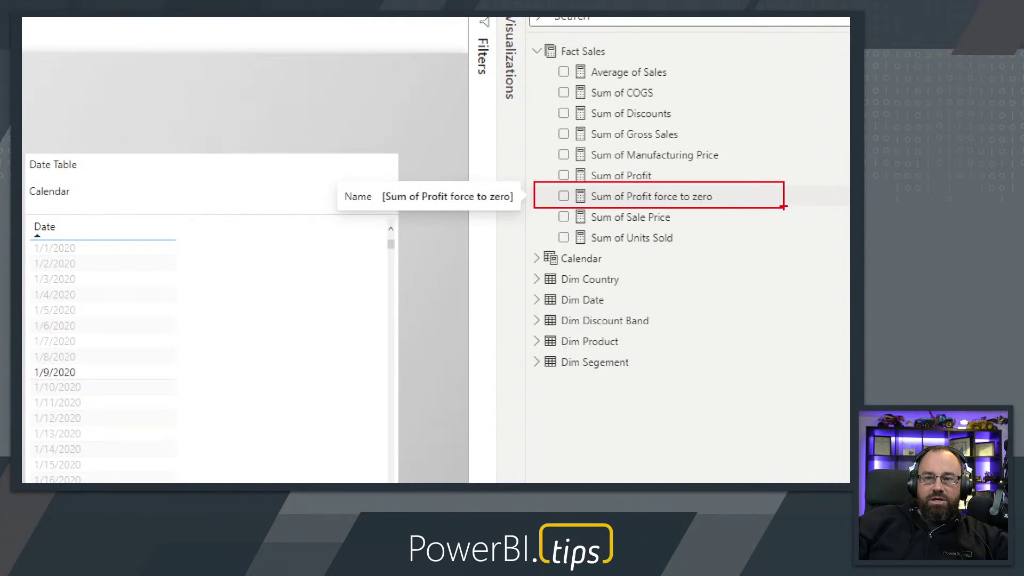
key(Escape)
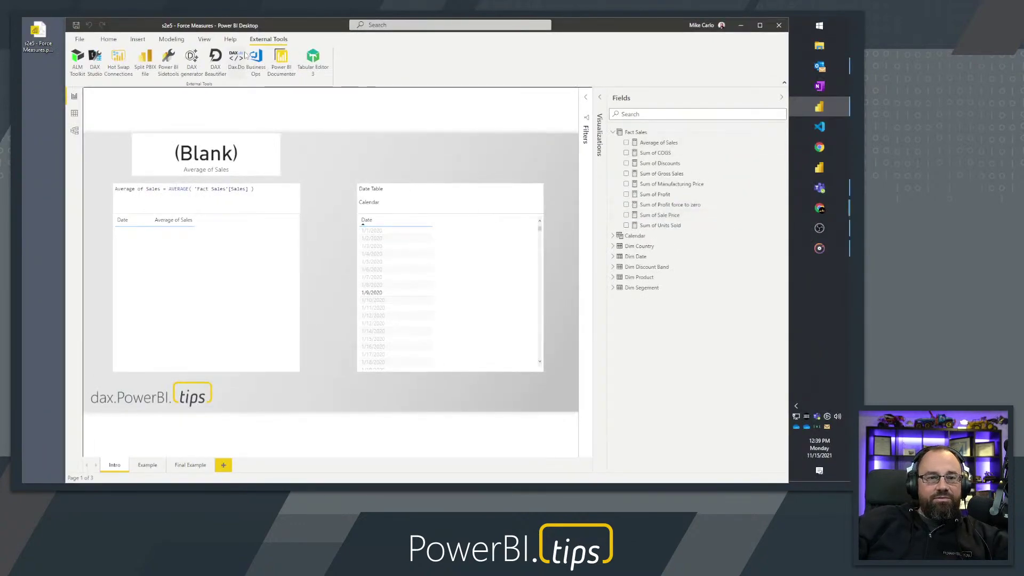
click(109, 40)
click(326, 60)
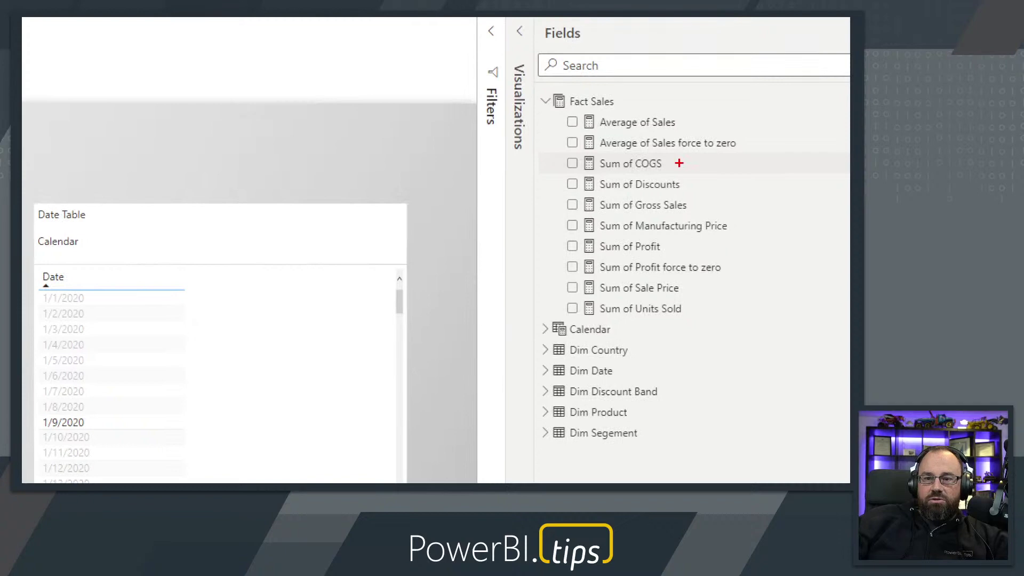
mouse_move(616, 143)
mouse_down()
mouse_move(689, 165)
mouse_move(759, 156)
mouse_up()
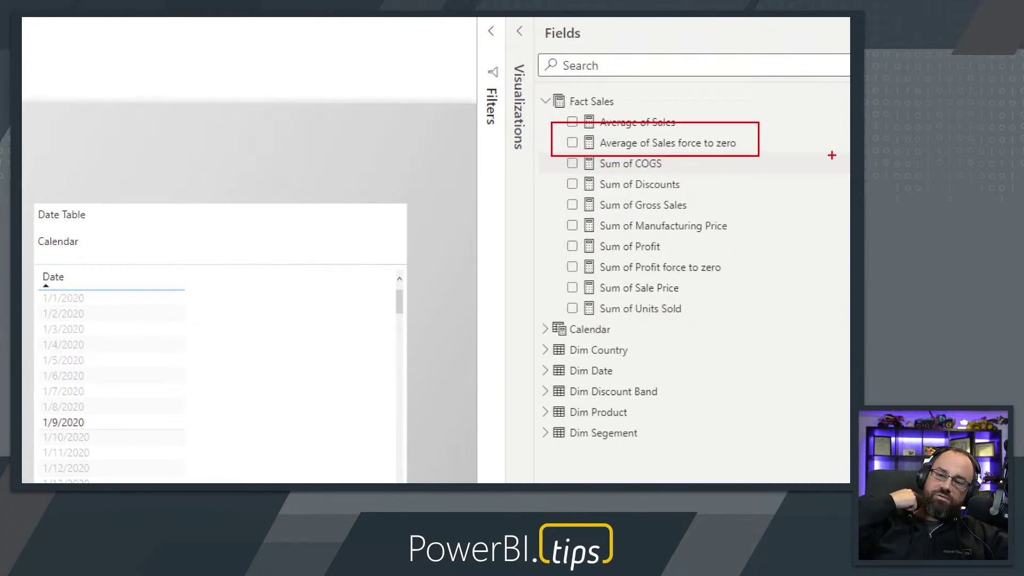
key(Escape)
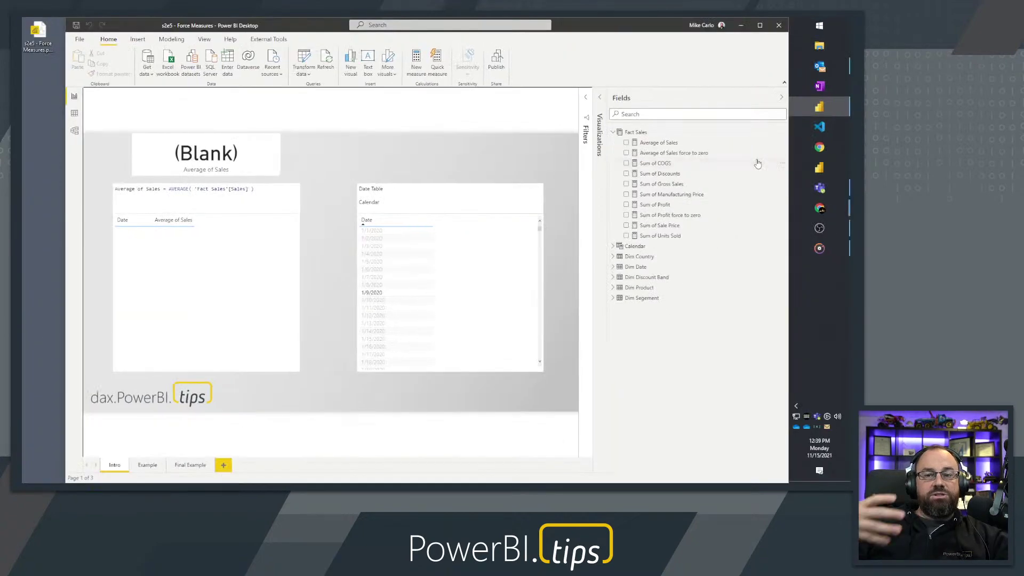
mouse_move(758, 163)
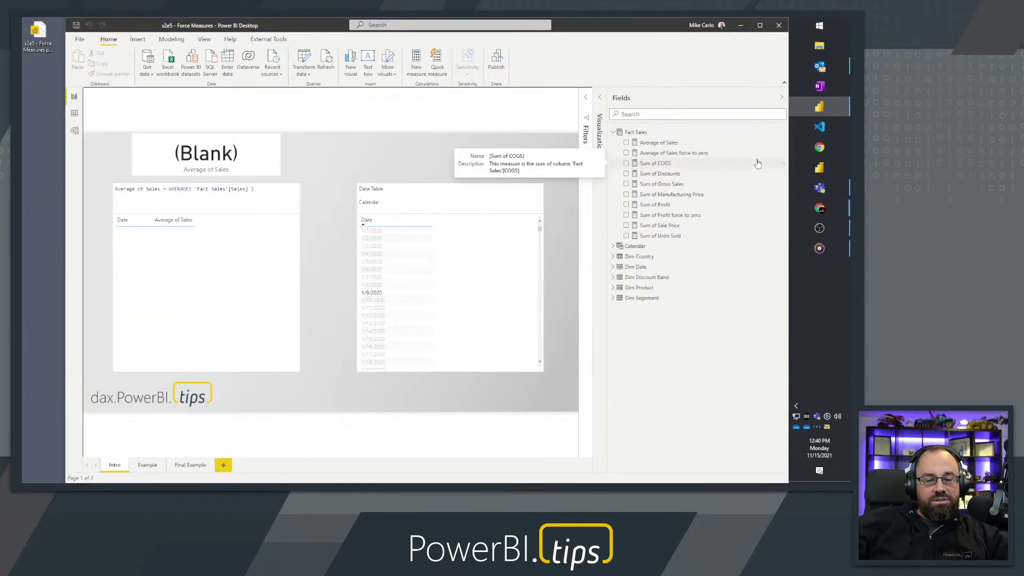
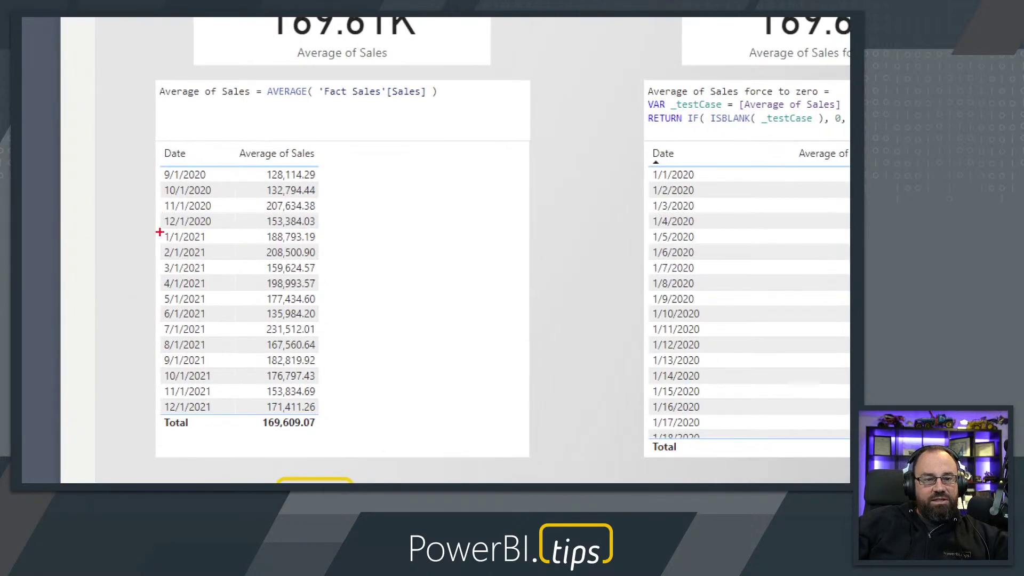
Compare the daily rows of the Average of Sales table with those of the Average of Sales force to zero table on the Example page
mouse_move(140, 123)
mouse_down()
mouse_move(288, 449)
mouse_move(348, 439)
mouse_up()
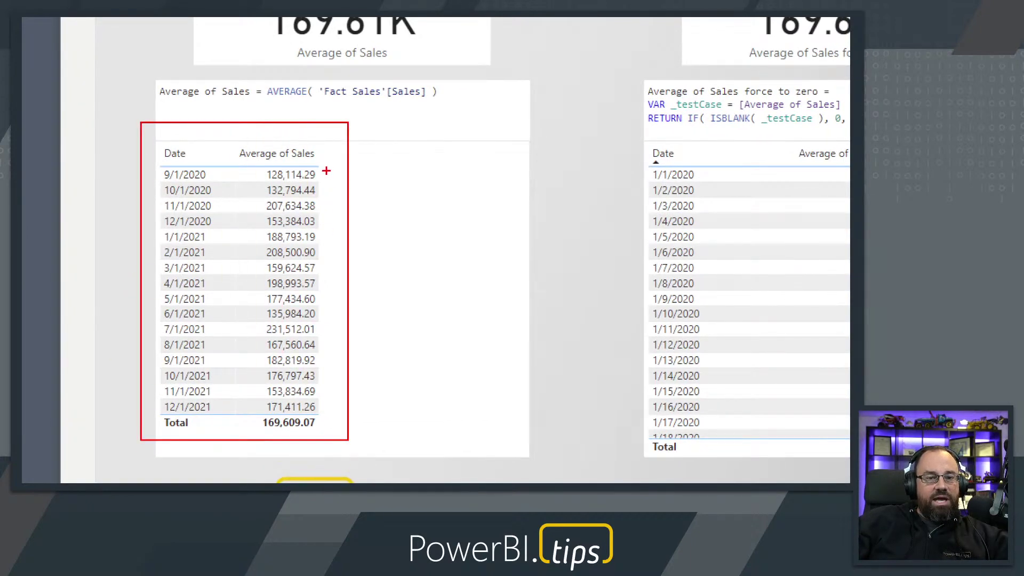
mouse_move(229, 143)
mouse_down()
mouse_move(311, 238)
mouse_move(333, 433)
mouse_up()
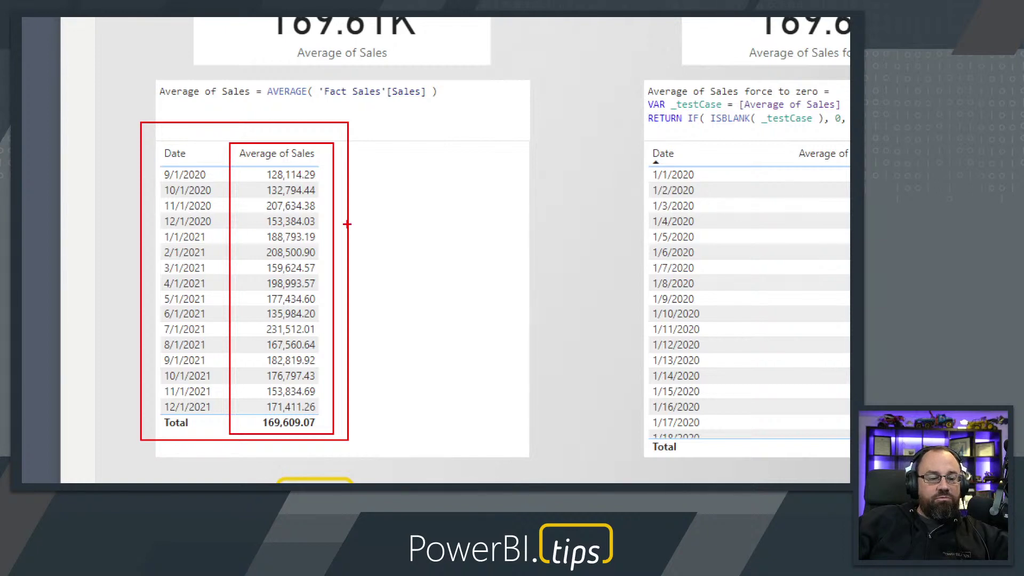
key(Escape)
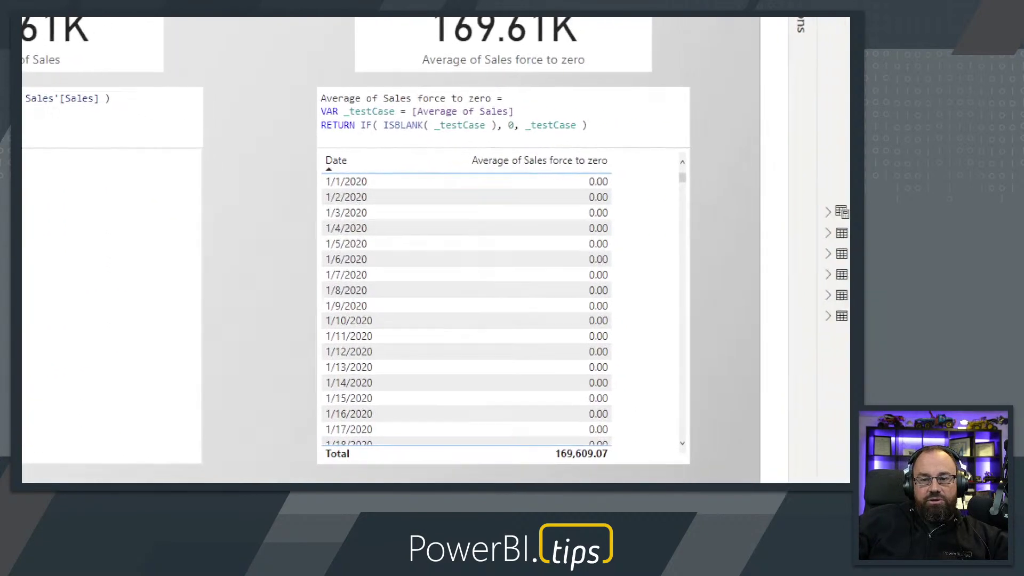
drag(252, 144, 569, 279)
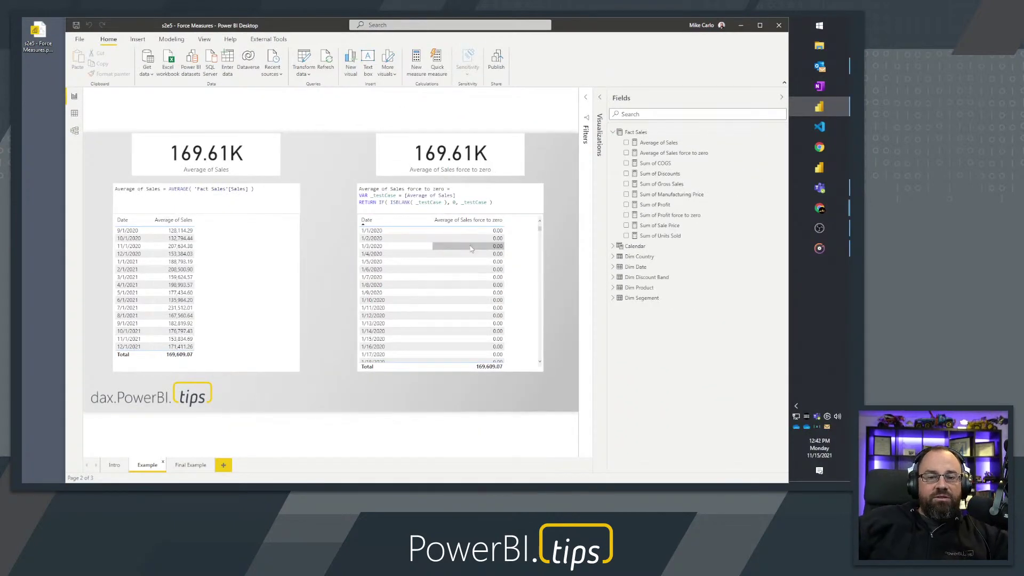
Filter the Example page by 1/3/2020 to compare the two measures' cards, and clear the date selection
click(373, 247)
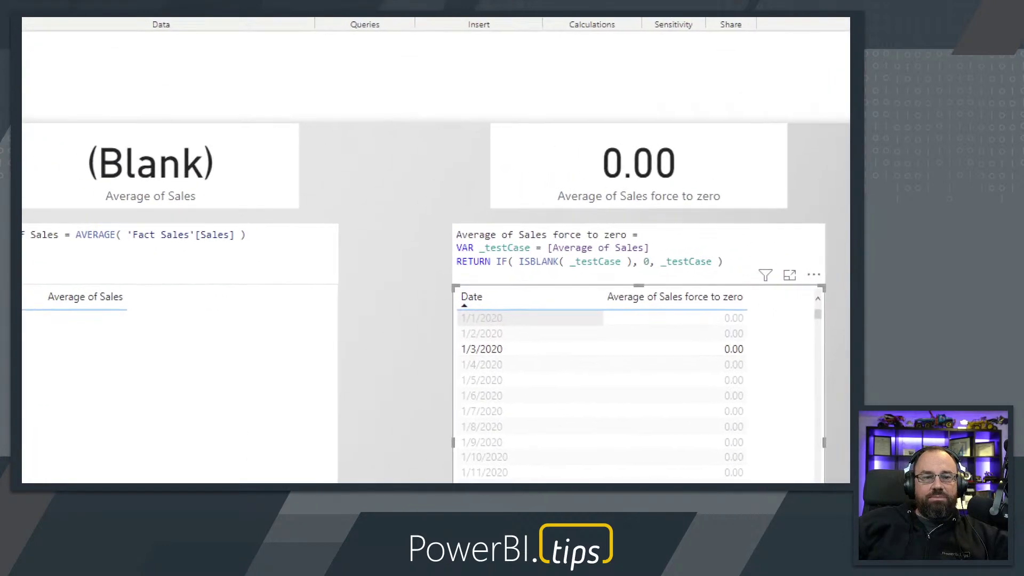
mouse_move(37, 99)
mouse_down()
mouse_move(560, 229)
mouse_move(818, 218)
mouse_move(808, 215)
mouse_up()
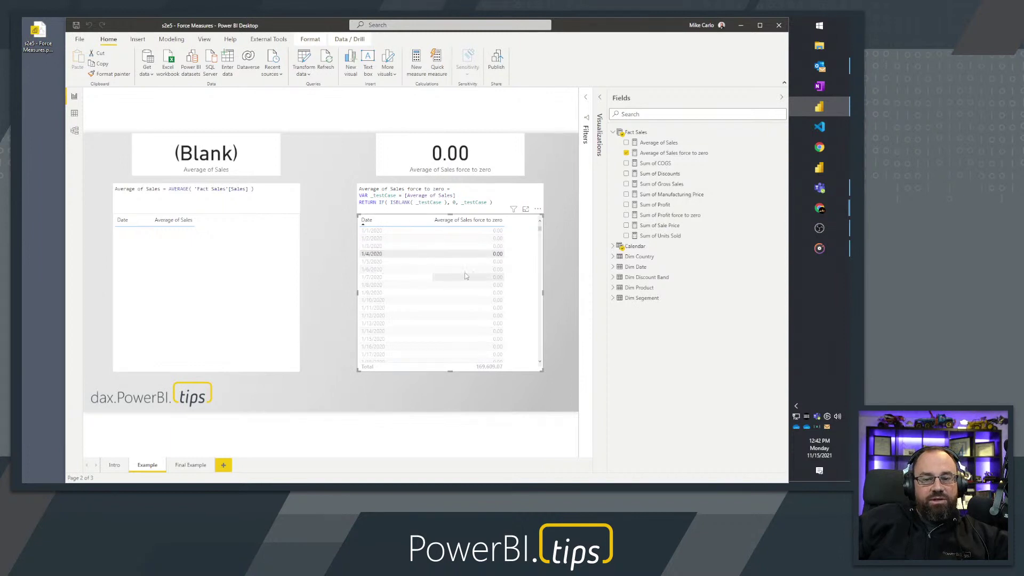
click(397, 254)
Filter the Example page by 9/1/2020 in the force to zero table to compare both measures, and clear that date selection
scroll(464, 283, down, 20)
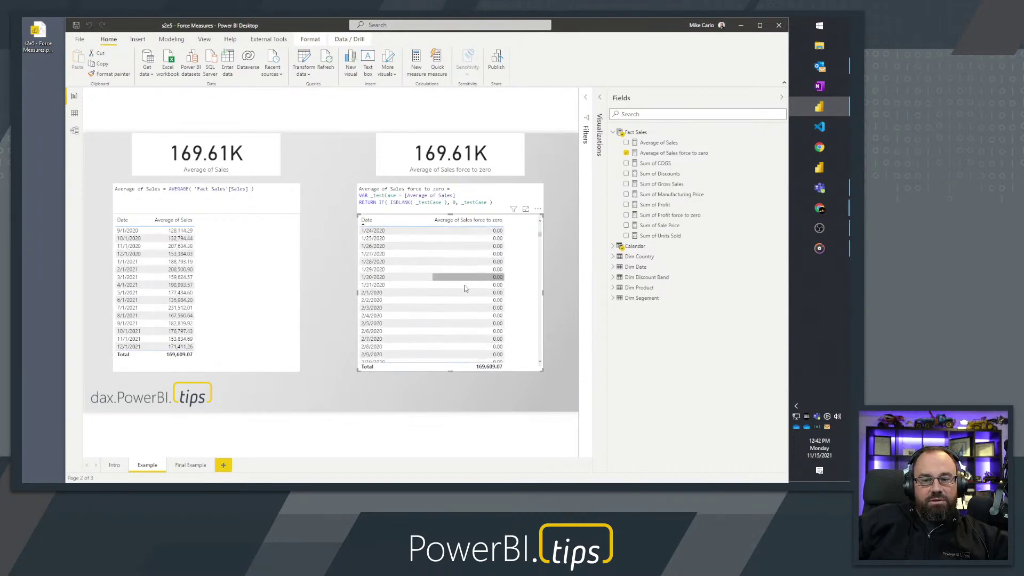
scroll(464, 283, down, 20)
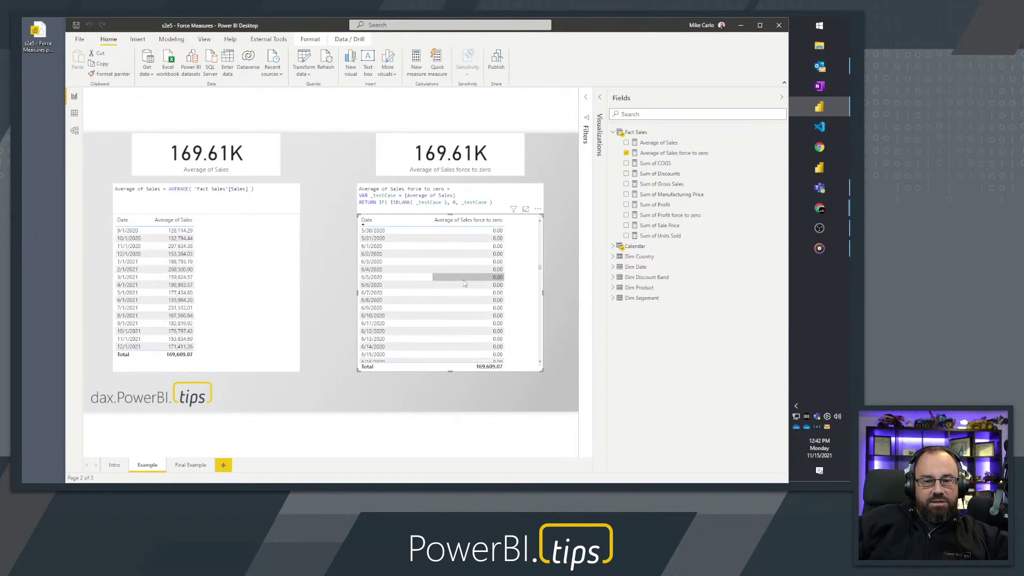
scroll(463, 283, down, 13)
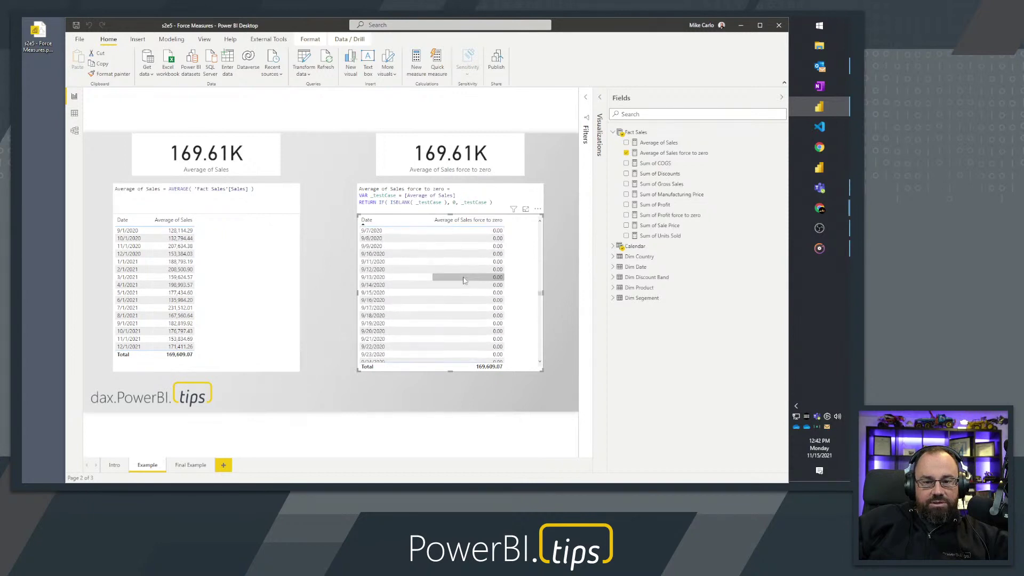
scroll(463, 281, up, 2)
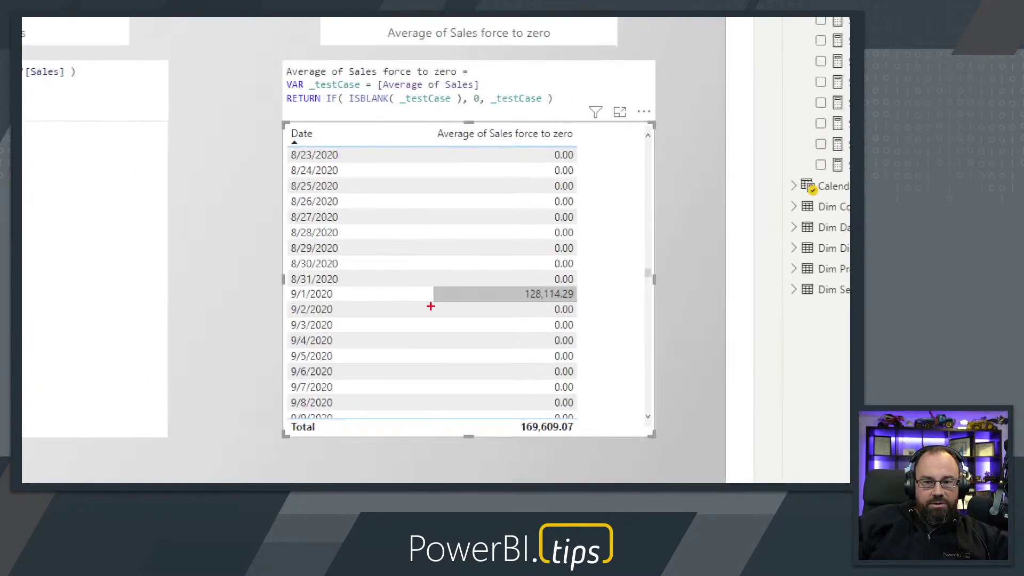
mouse_move(261, 278)
mouse_down()
mouse_move(513, 323)
mouse_move(628, 307)
mouse_up()
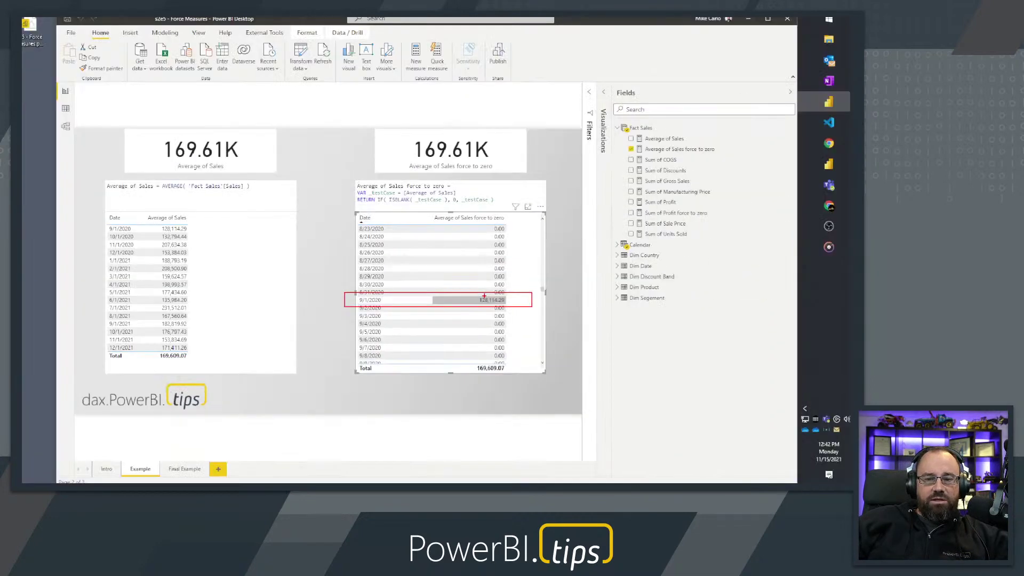
click(530, 298)
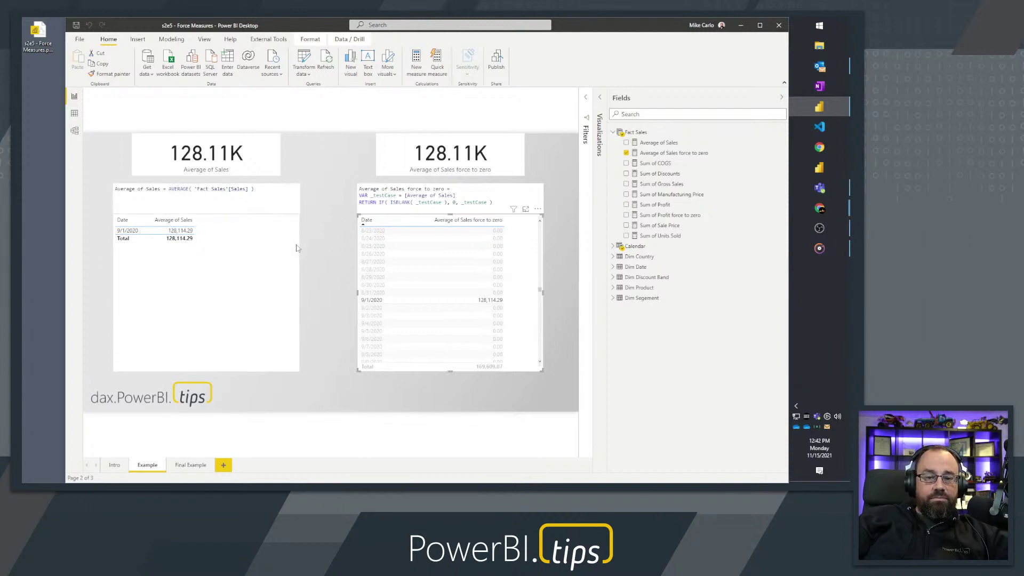
click(333, 285)
click(382, 300)
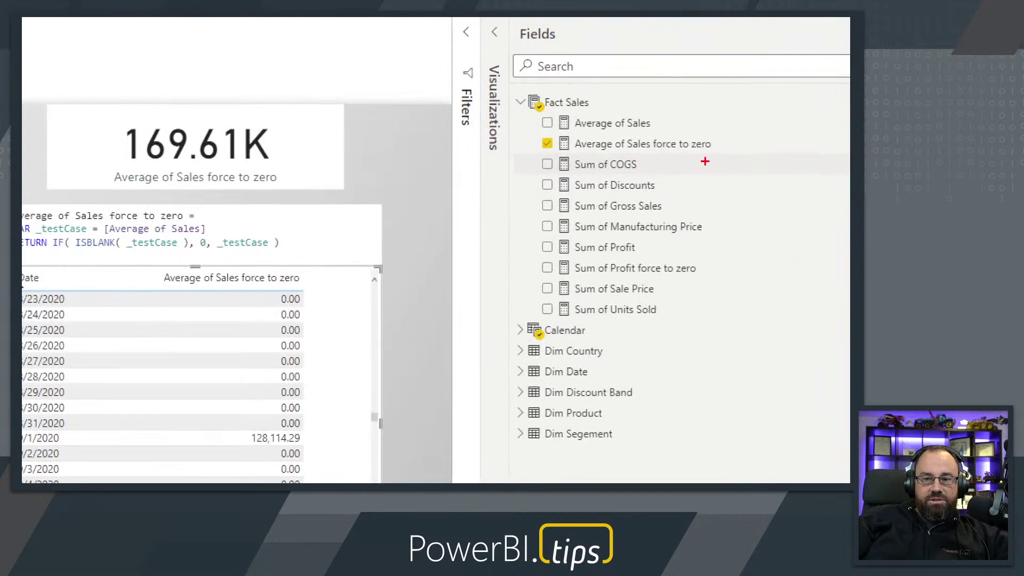
drag(536, 128, 721, 156)
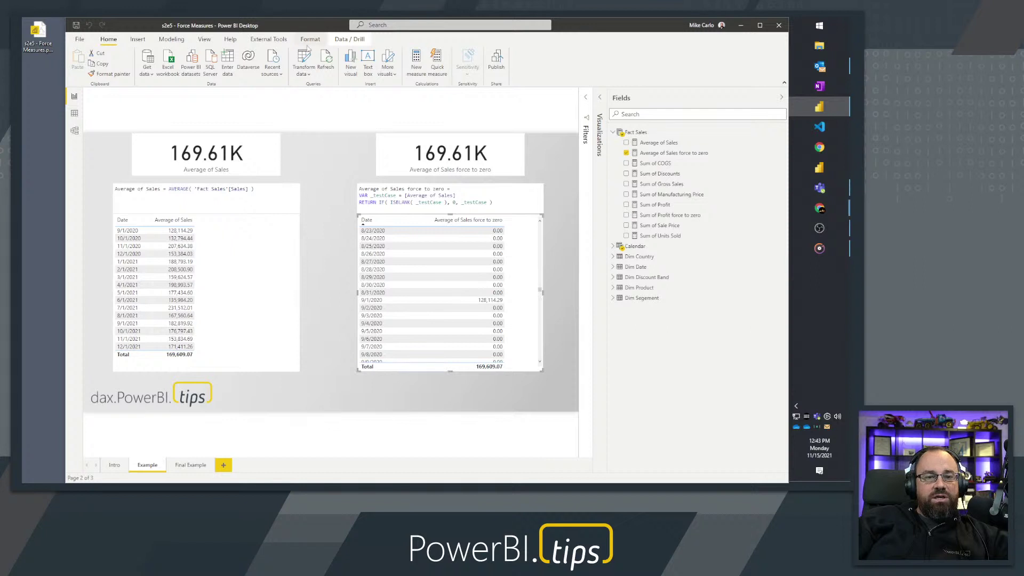
Reopen the DAX generator external tool and select the Measure with Force to Dash template in the totals folder
click(281, 42)
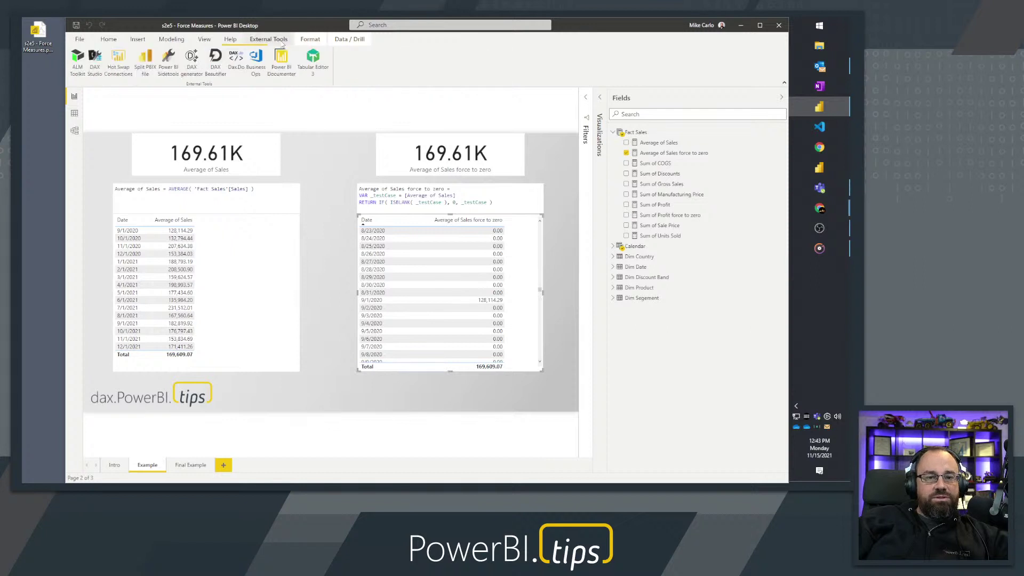
click(190, 63)
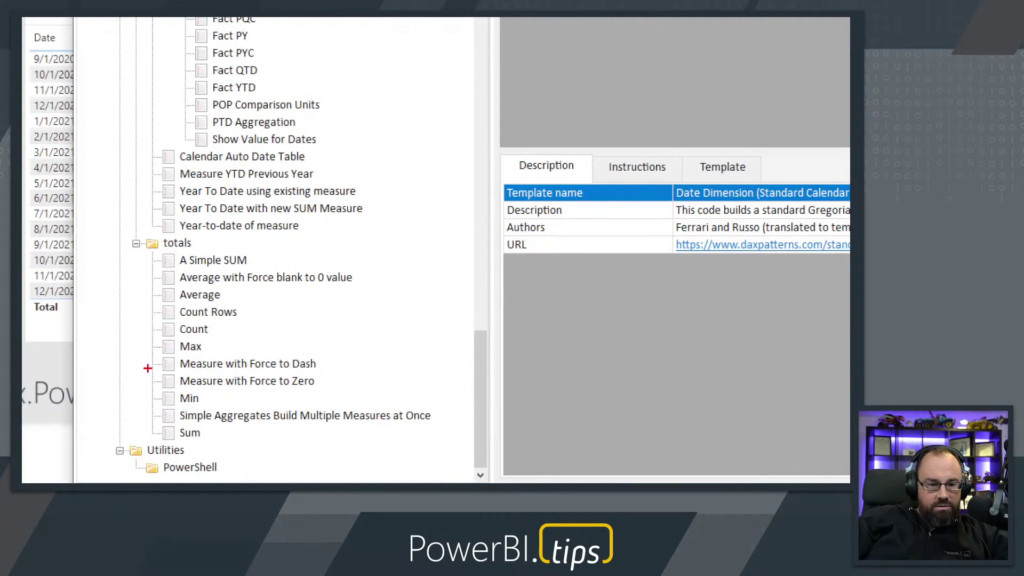
drag(148, 368, 325, 392)
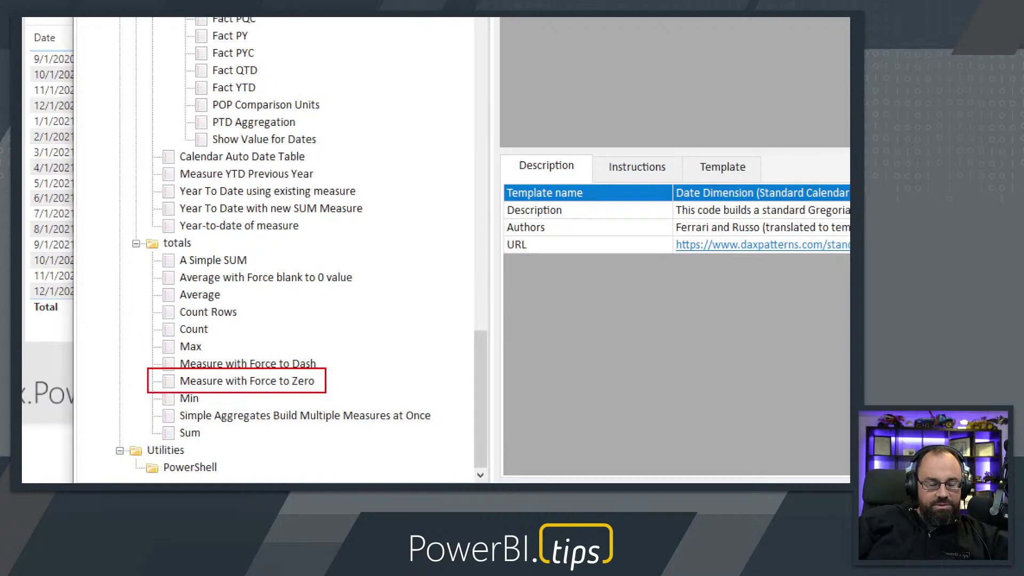
key(Escape)
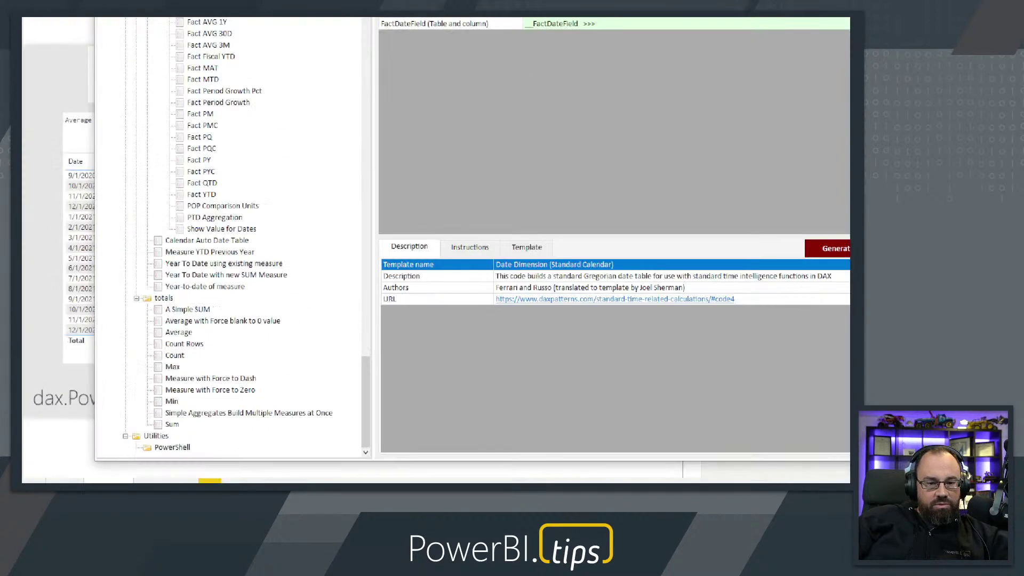
drag(83, 358, 287, 381)
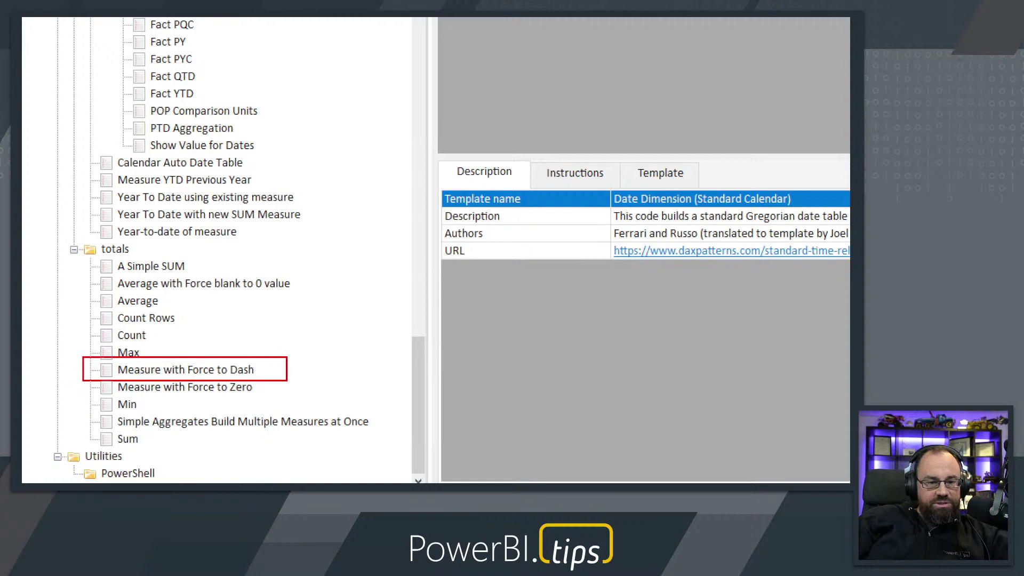
key(Escape)
click(185, 370)
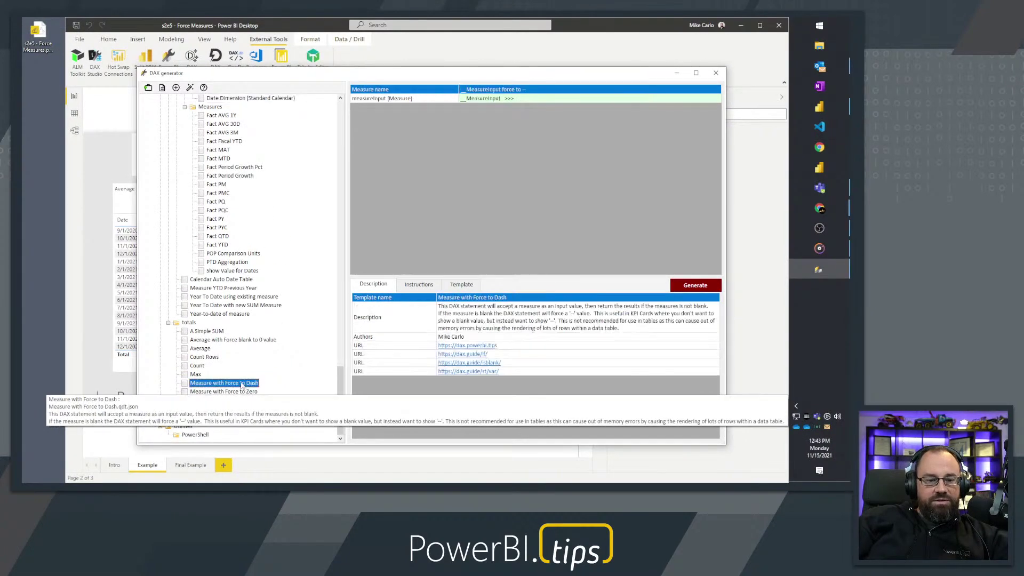
Use the Average of Sales measure as the Force to Dash template's input and generate its DAX expression
click(463, 99)
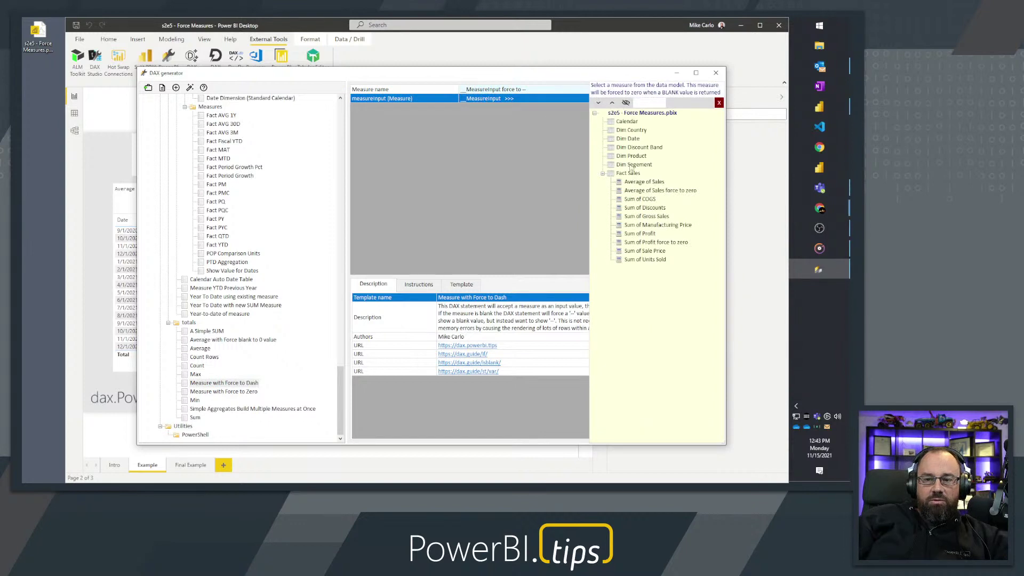
double_click(643, 181)
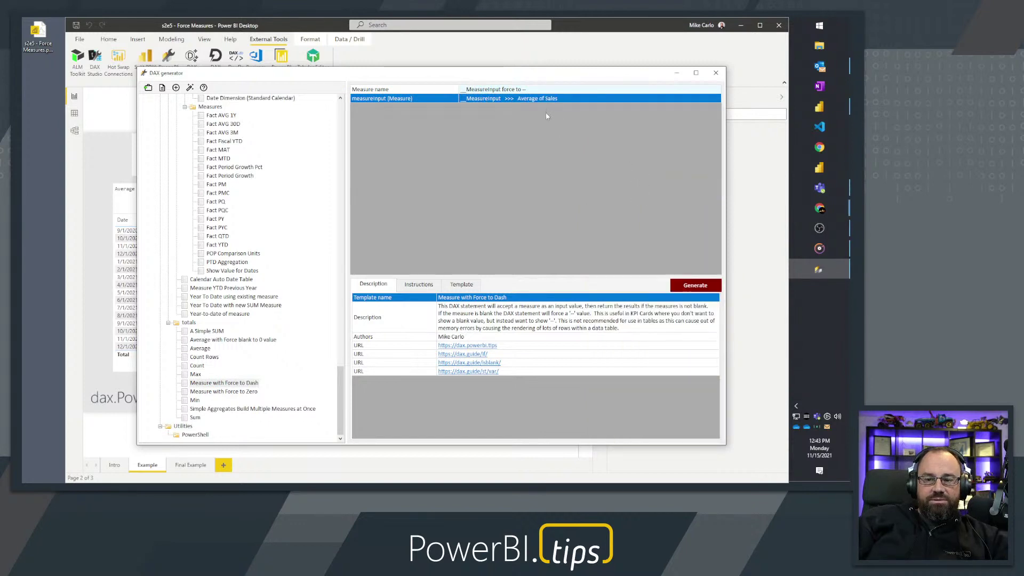
click(692, 286)
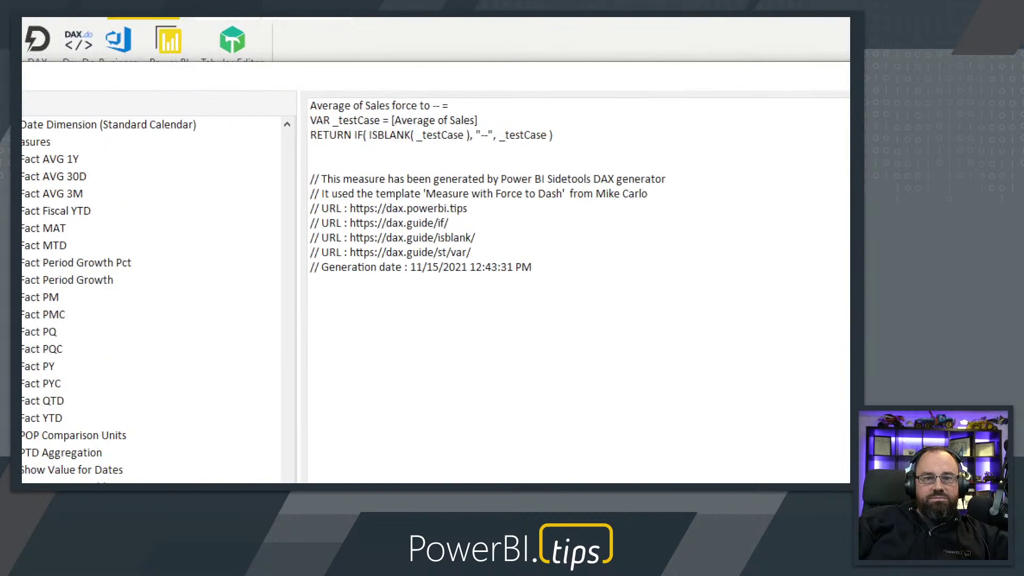
drag(286, 87, 575, 155)
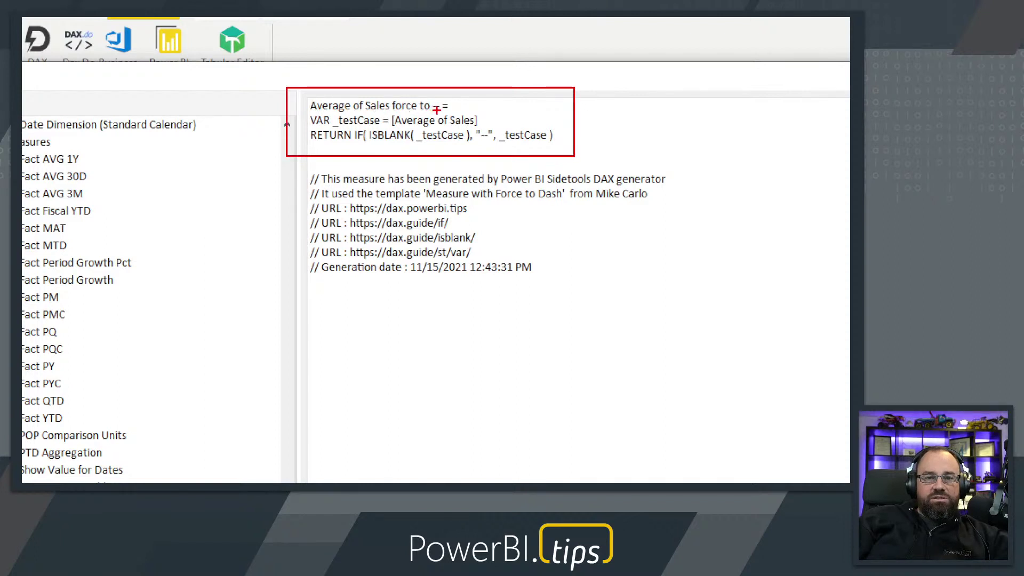
drag(471, 123, 500, 145)
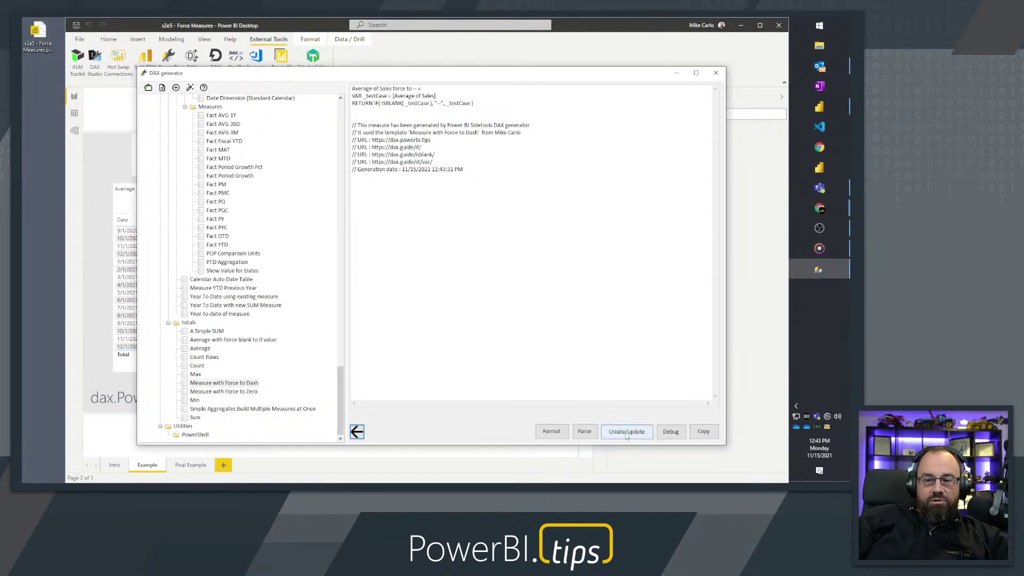
Create the generated force to dash measure in the Fact Sales table and minimize the DAX generator
click(626, 433)
double_click(624, 173)
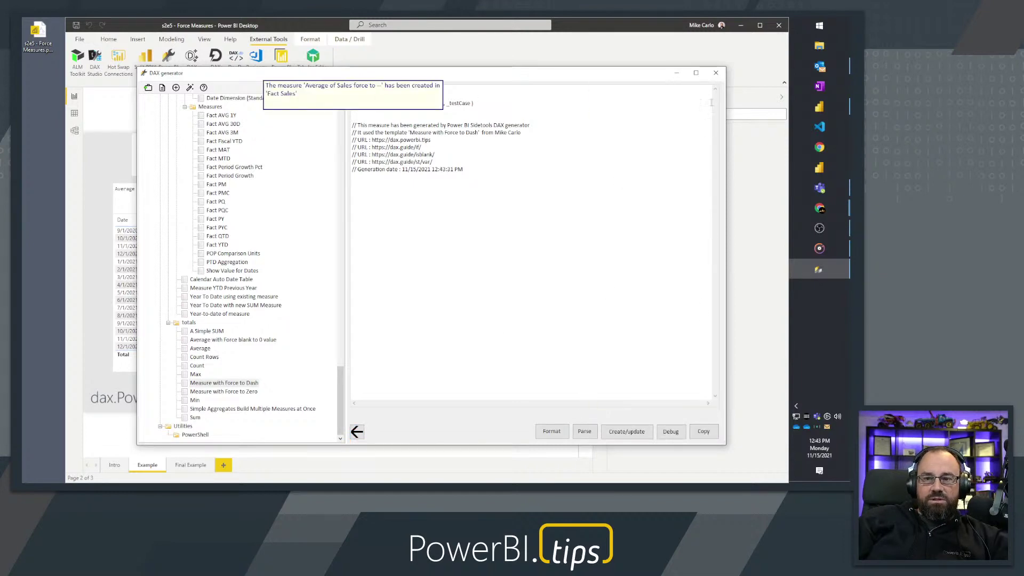
click(676, 73)
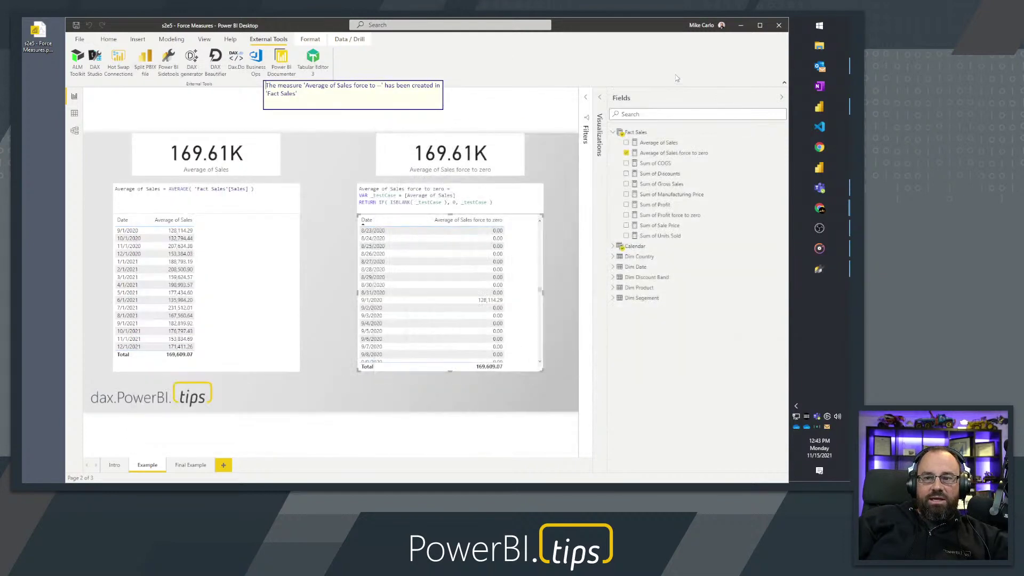
Refresh the report's data to bring the new force to dash measure into the Fact Sales fields
click(489, 113)
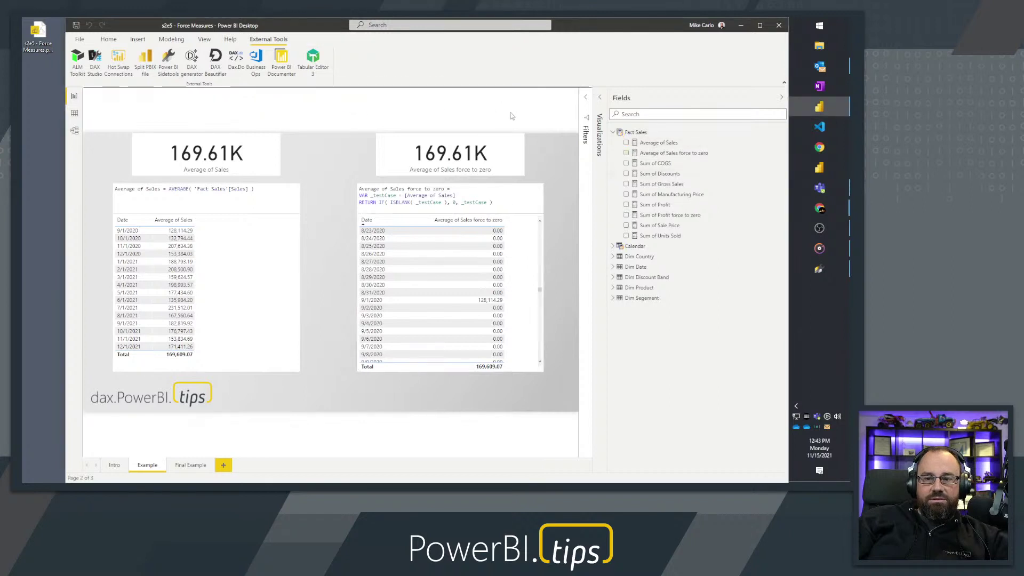
click(111, 42)
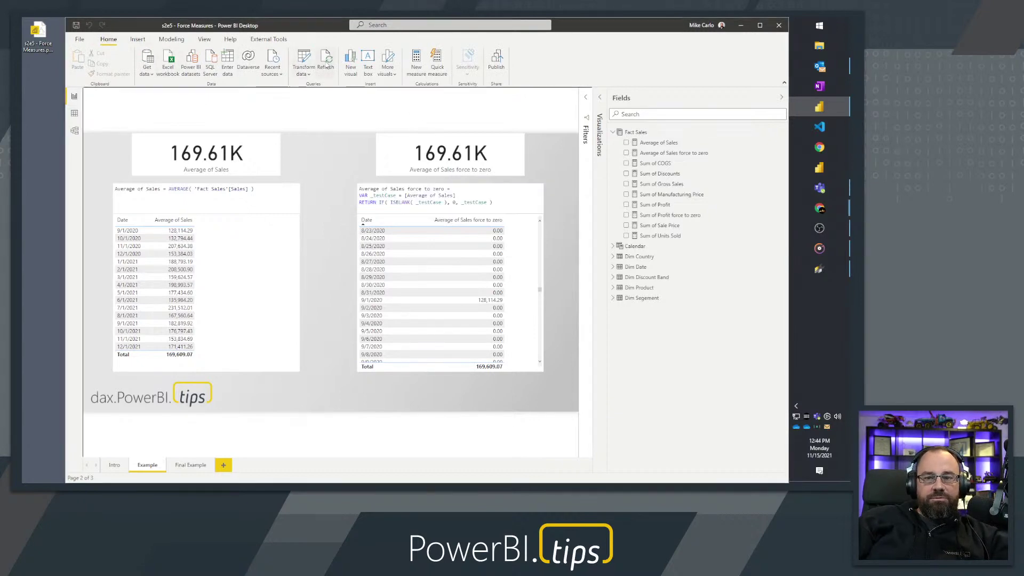
click(325, 61)
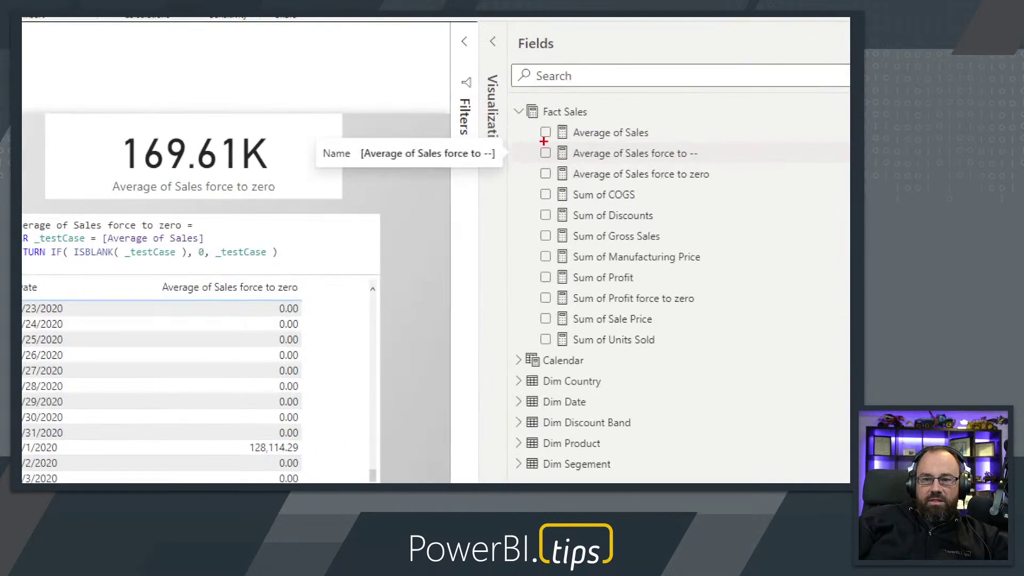
mouse_move(535, 139)
mouse_down()
mouse_move(613, 169)
mouse_move(721, 165)
mouse_up()
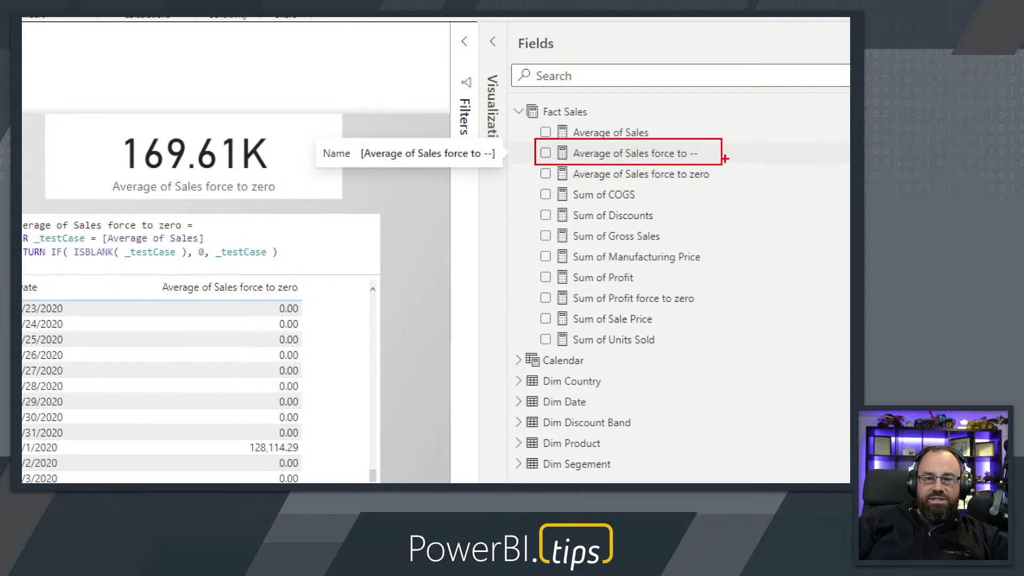
key(Escape)
Replace the measure in the Average of Sales force to zero card with Average of Sales force to --
click(469, 164)
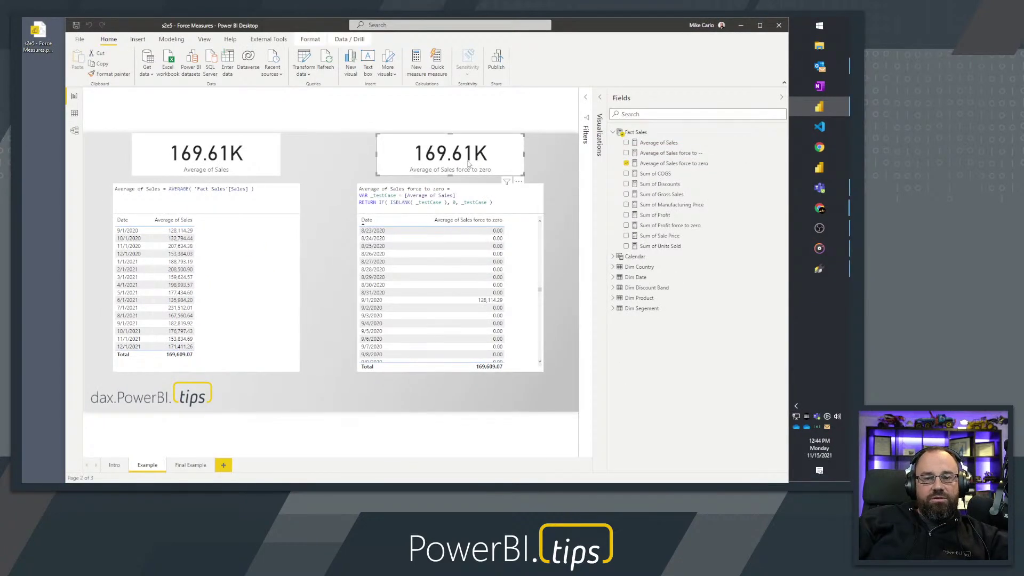
click(600, 125)
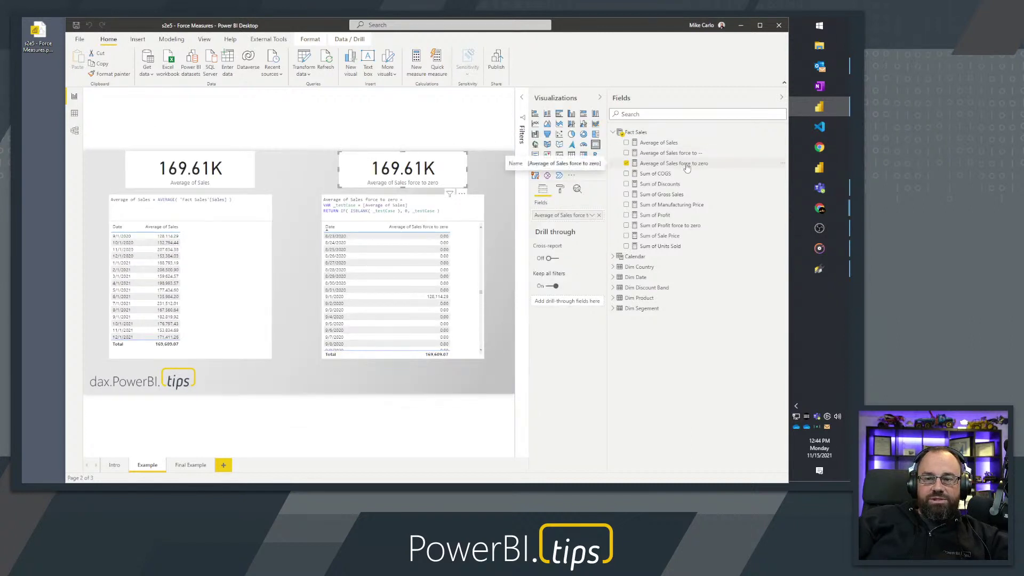
drag(673, 153, 577, 219)
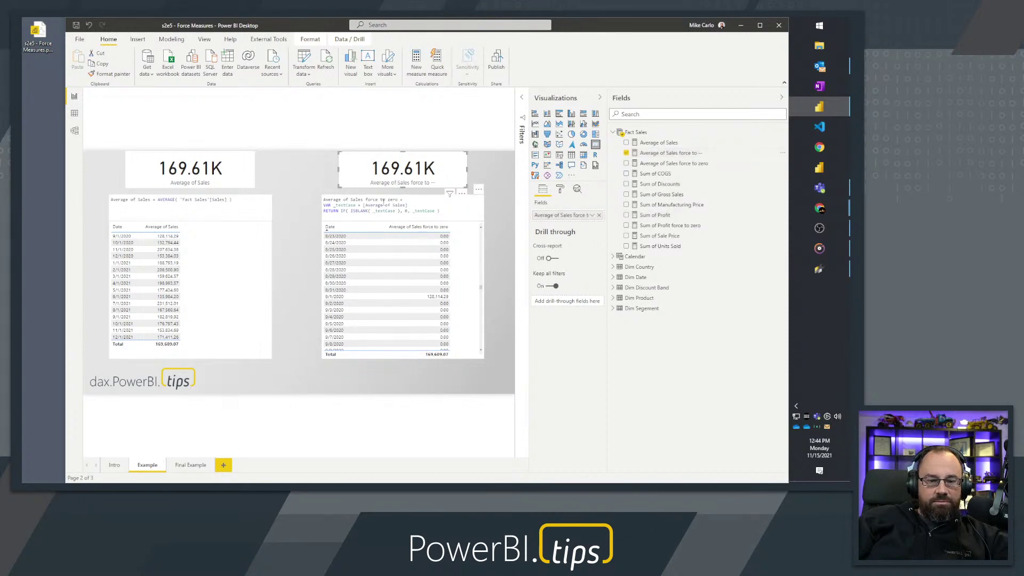
Filter the Example page by late August dates such as 8/29/2020 and by 9/1/2020 to compare both cards, and clear the selection
click(401, 259)
click(402, 269)
click(401, 276)
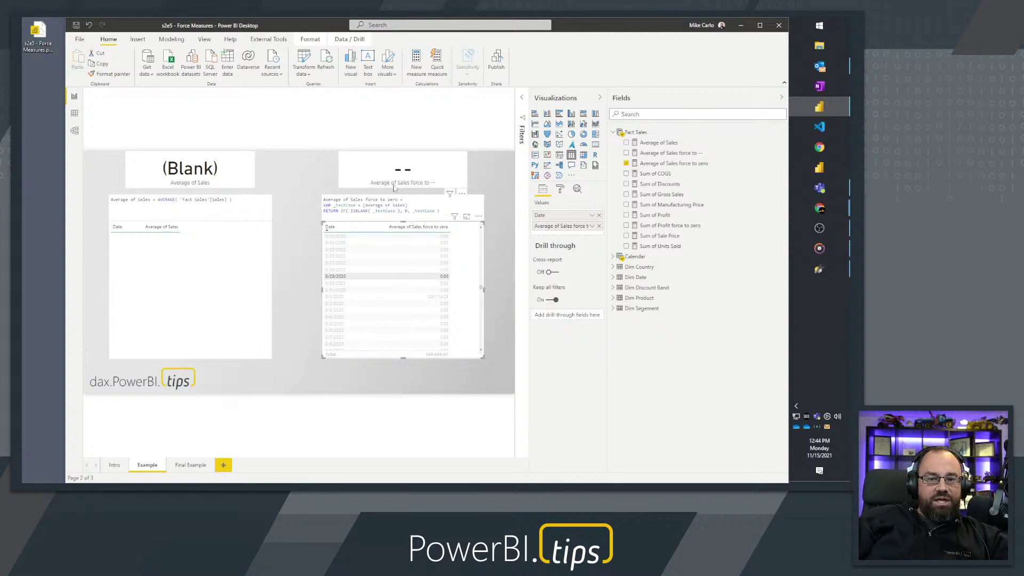
click(403, 296)
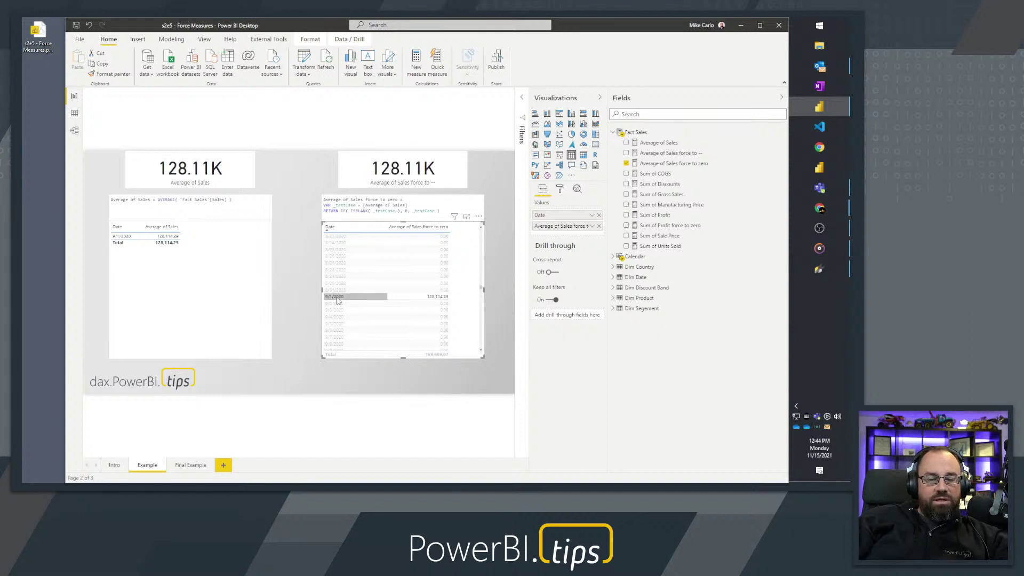
click(434, 297)
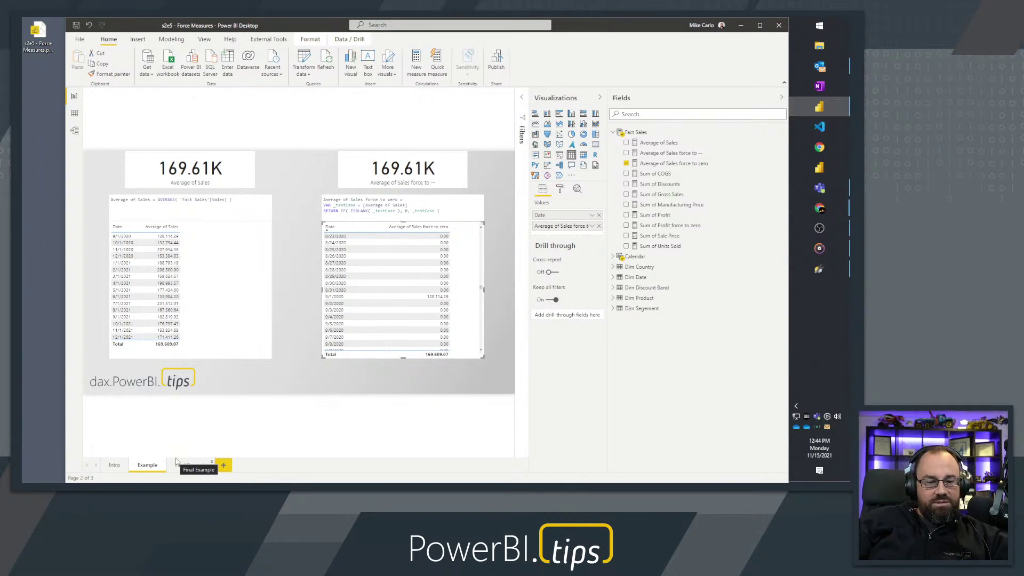
Open the Final Example page and compare its Average of Sales force to -- card with the Average of Sales formula
click(192, 465)
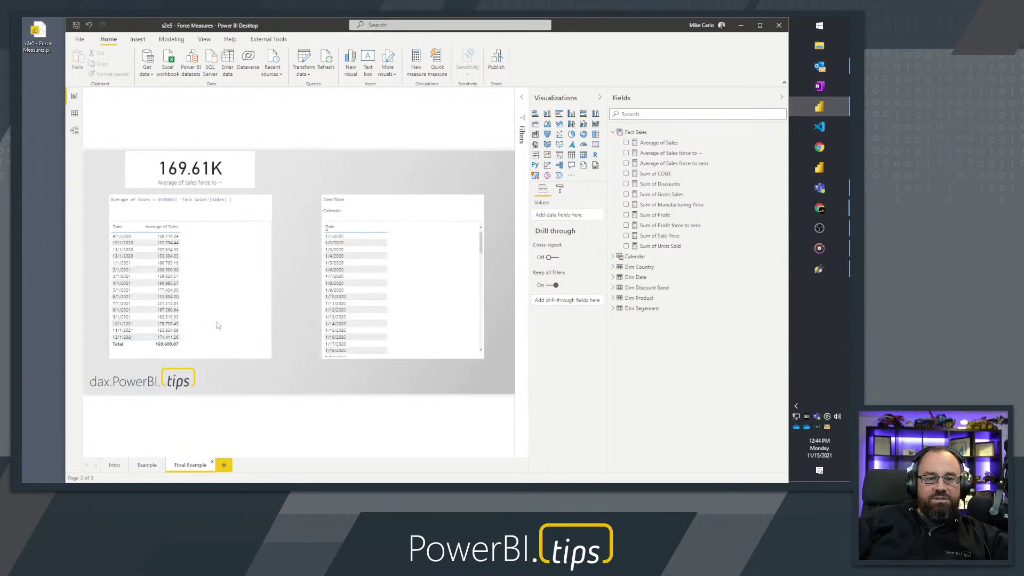
click(161, 181)
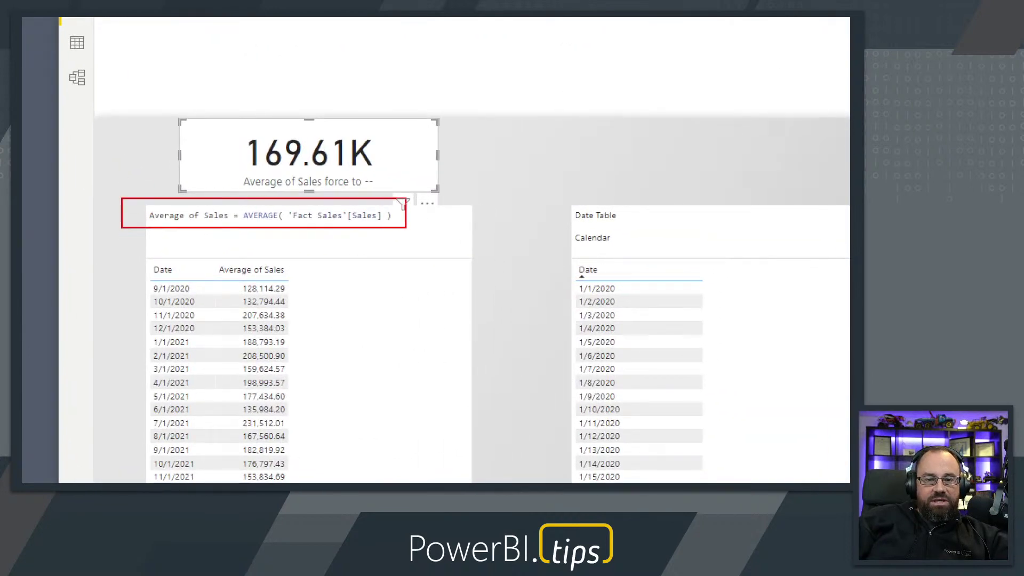
drag(235, 175, 384, 193)
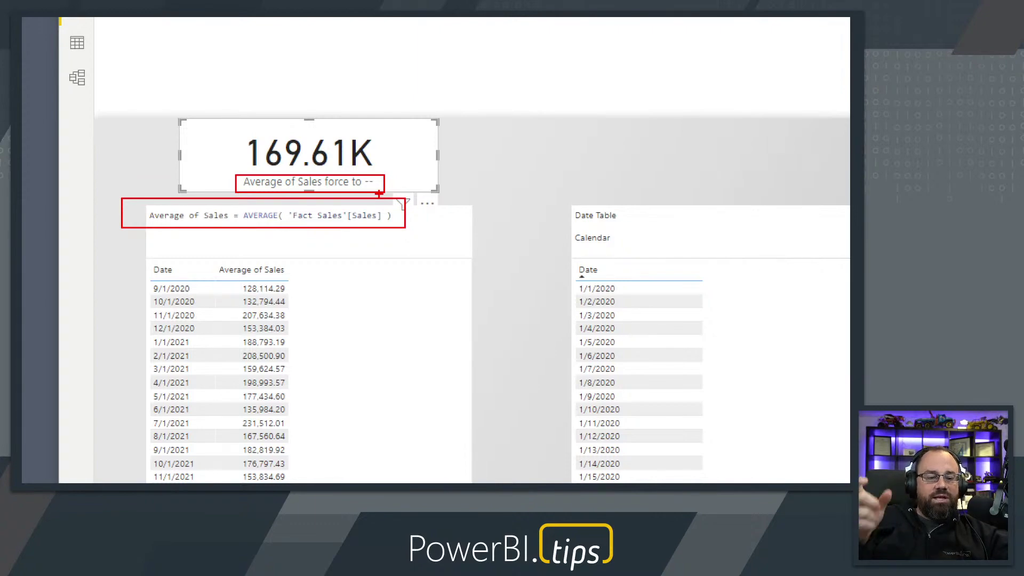
key(Escape)
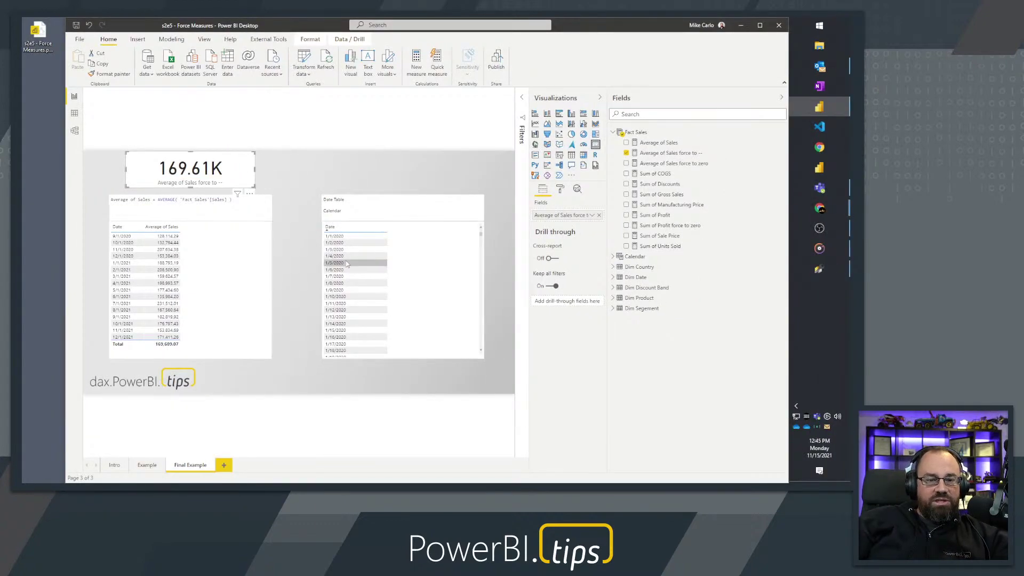
Filter the Final Example page by 1/4/2020 in the Date Table, examine the card and sales table, and clear the date selection
click(341, 257)
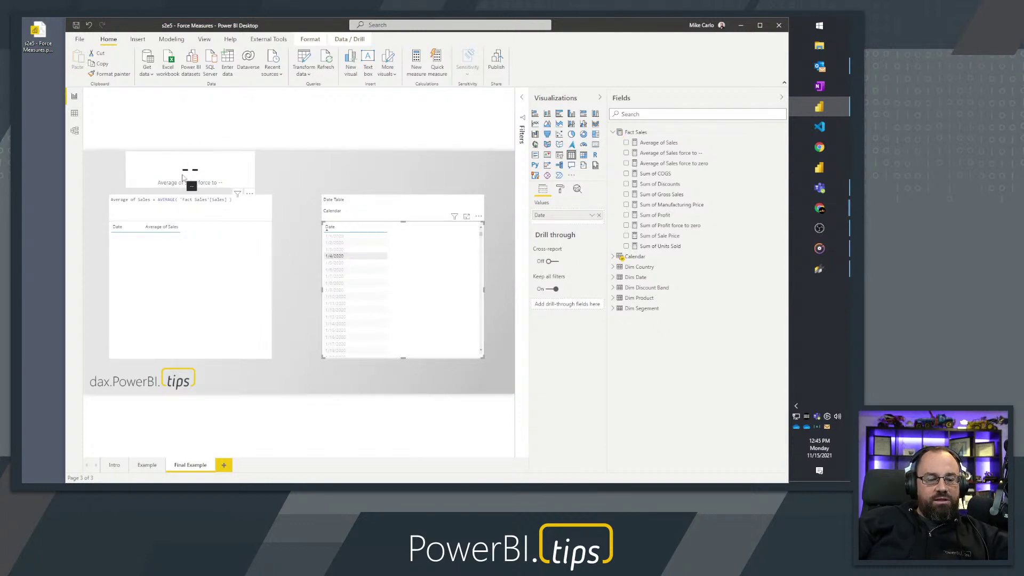
key(ctrl+1)
mouse_move(36, 127)
mouse_down()
mouse_move(194, 221)
mouse_move(351, 257)
mouse_up()
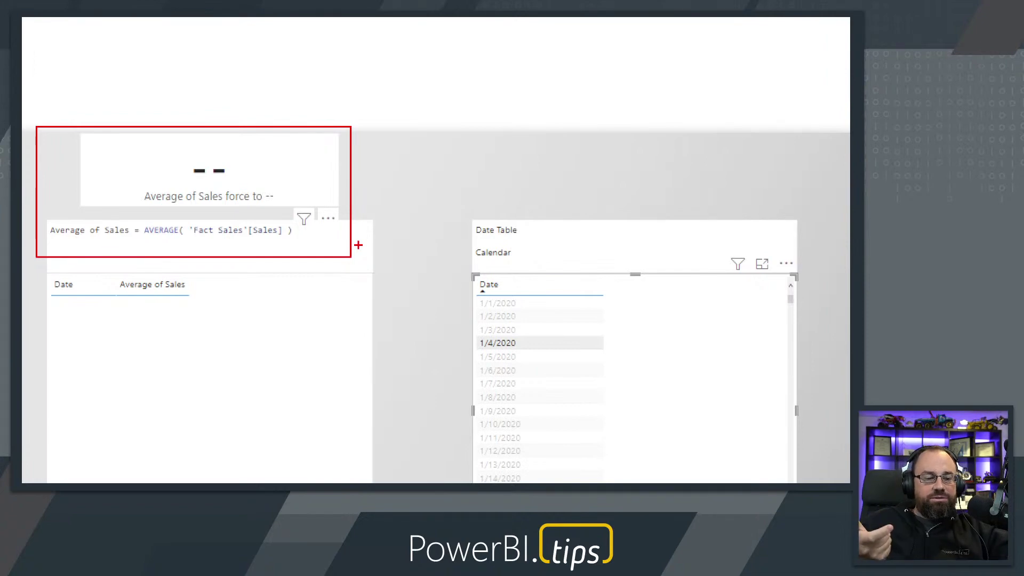
key(Escape)
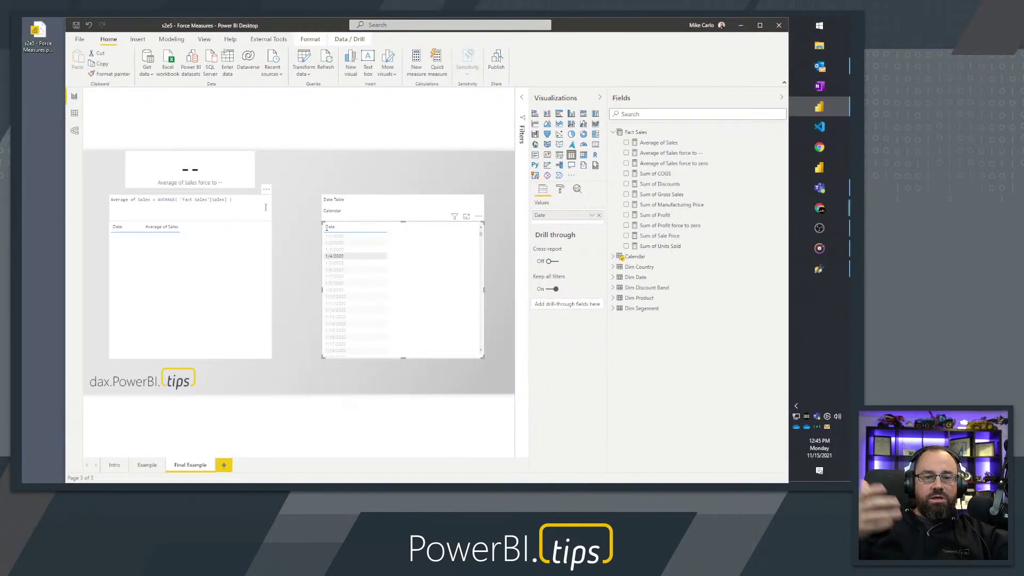
click(335, 258)
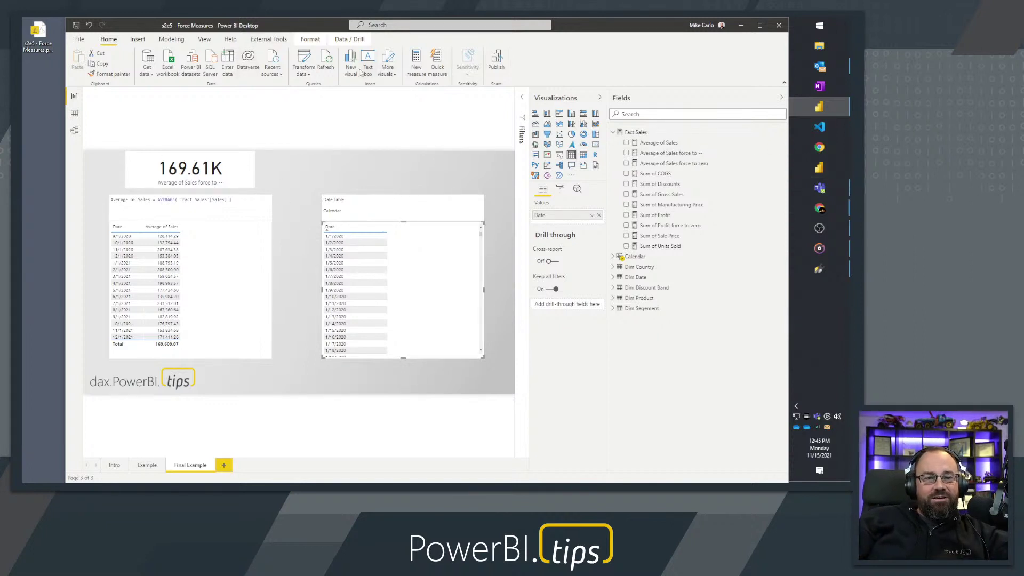
Reopen the DAX generator, open its online help page, and read through the instructions for generating an expression from a template
click(270, 39)
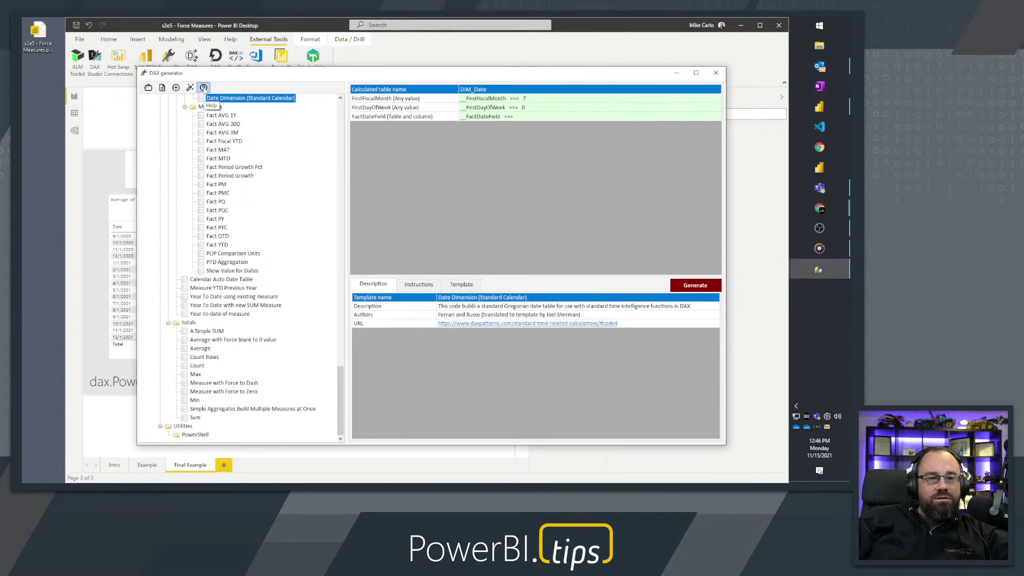
click(204, 88)
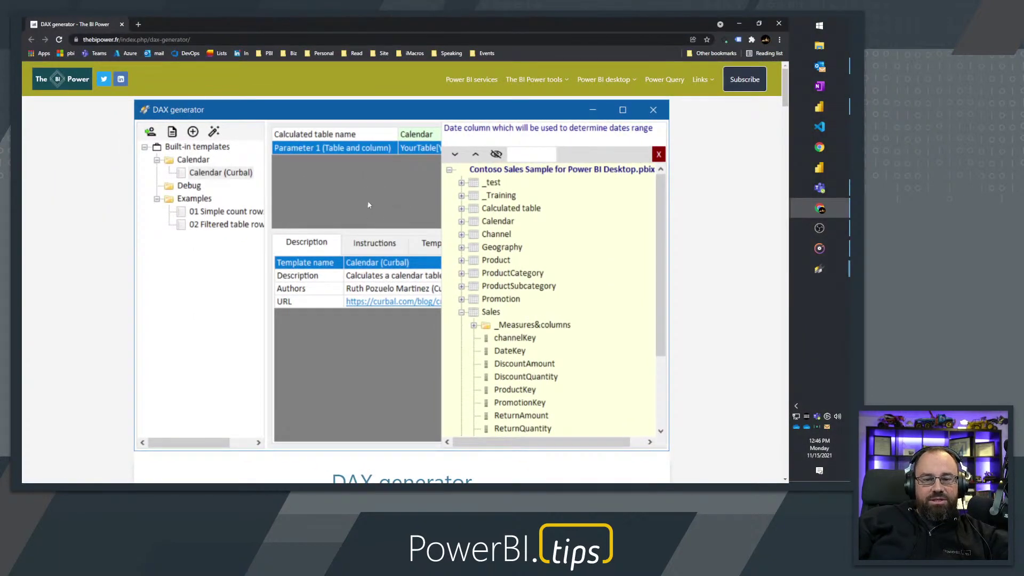
scroll(368, 205, down, 5)
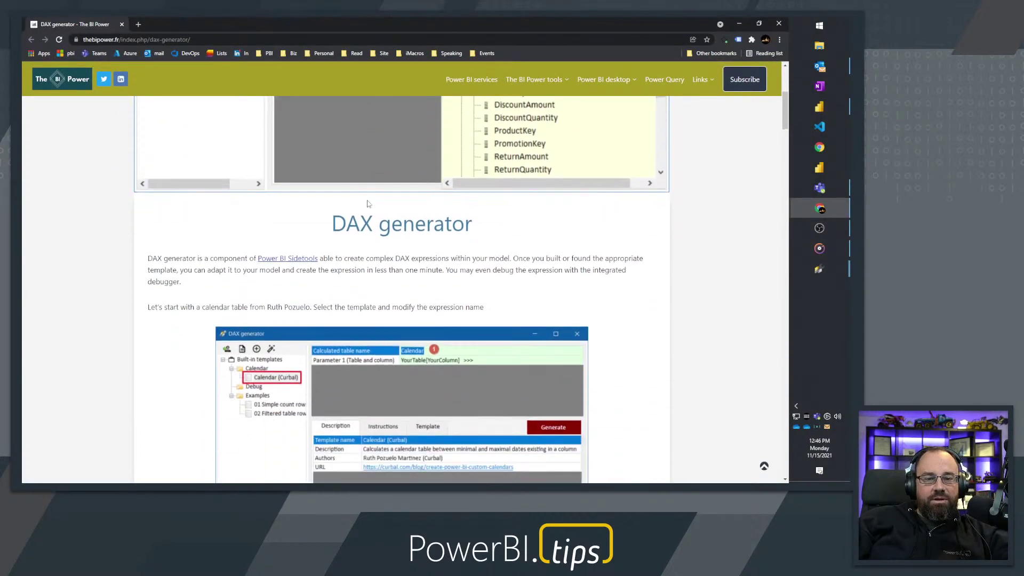
scroll(367, 204, down, 6)
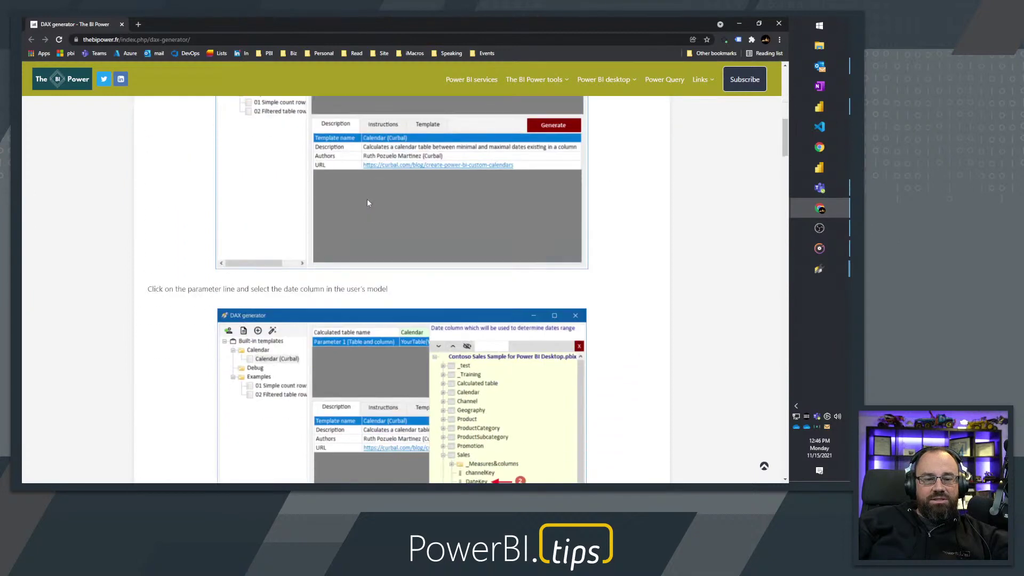
scroll(366, 203, down, 2)
scroll(367, 202, down, 6)
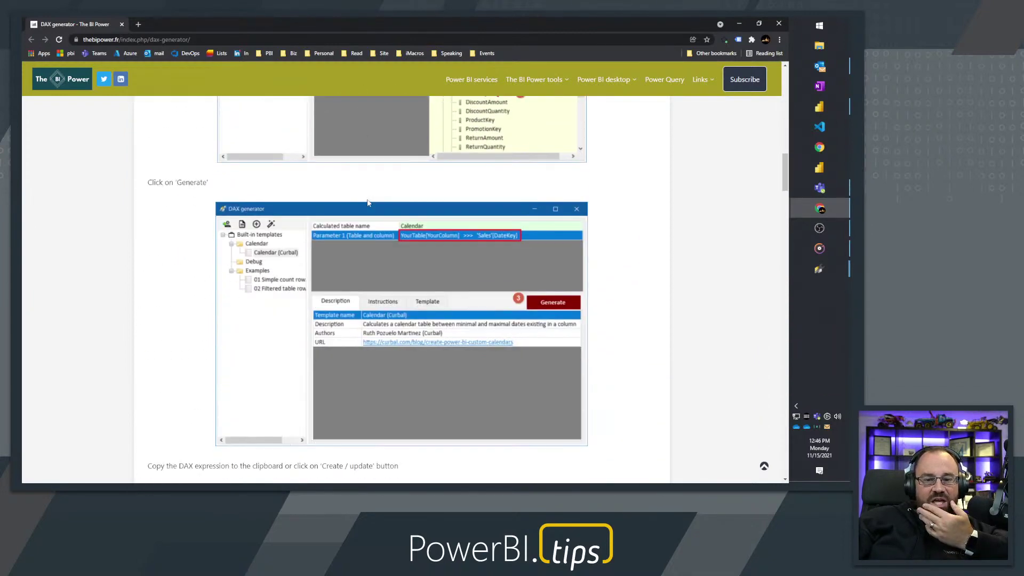
scroll(367, 203, down, 8)
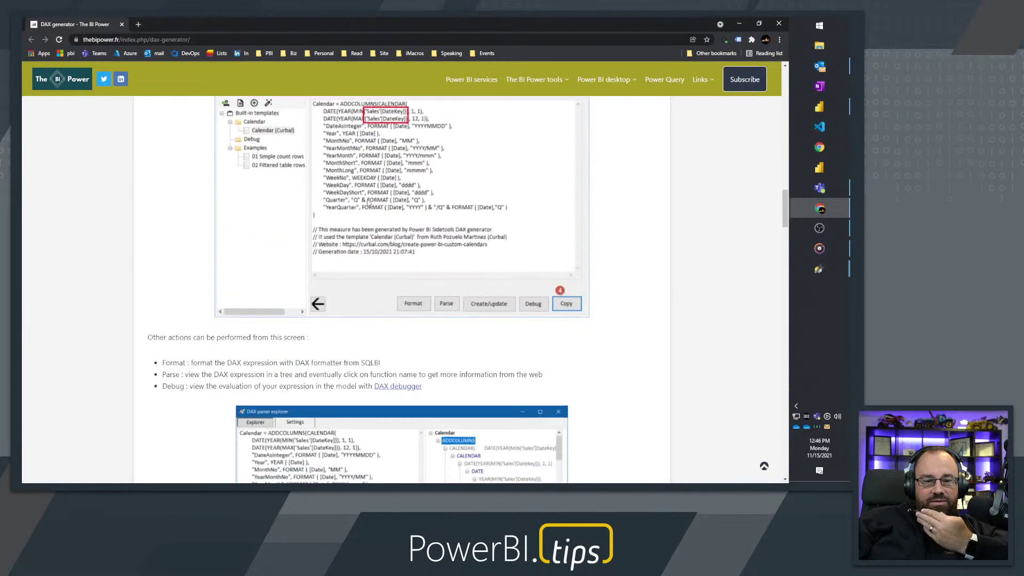
scroll(366, 203, down, 10)
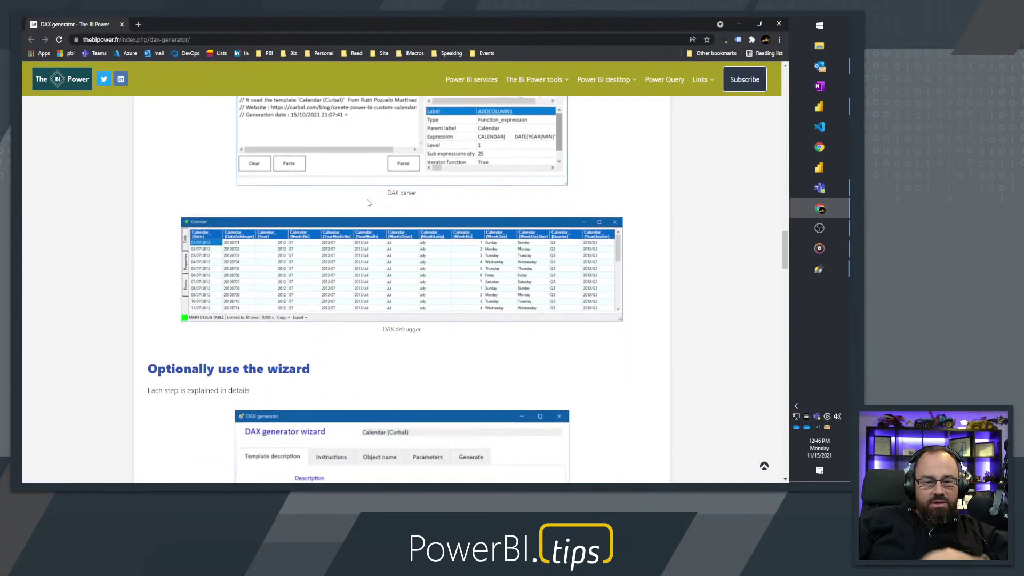
Follow the dax.powerbi.tips link under Create your own template to view the template form, and return to the help page
scroll(367, 202, down, 6)
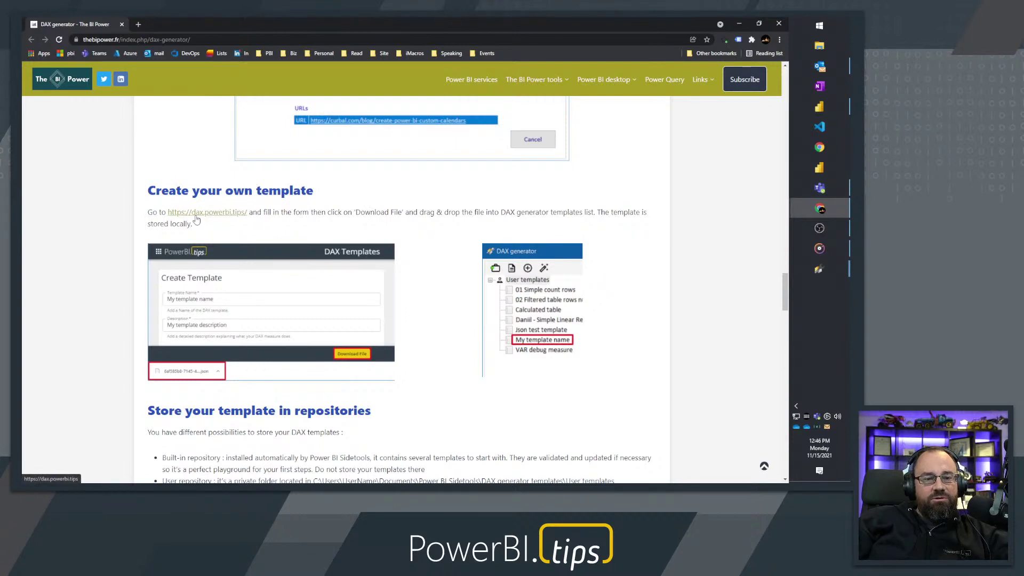
click(197, 216)
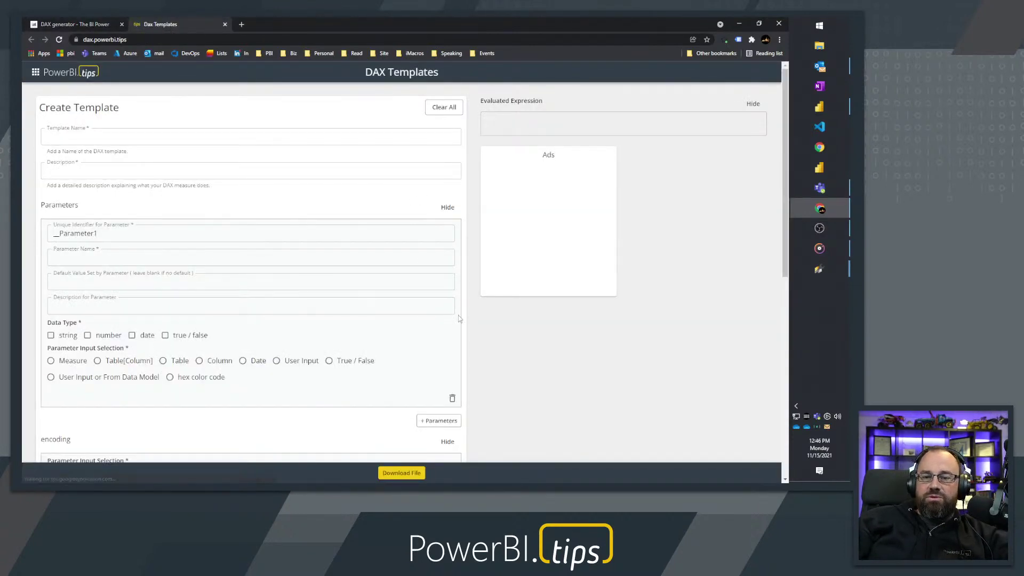
click(76, 24)
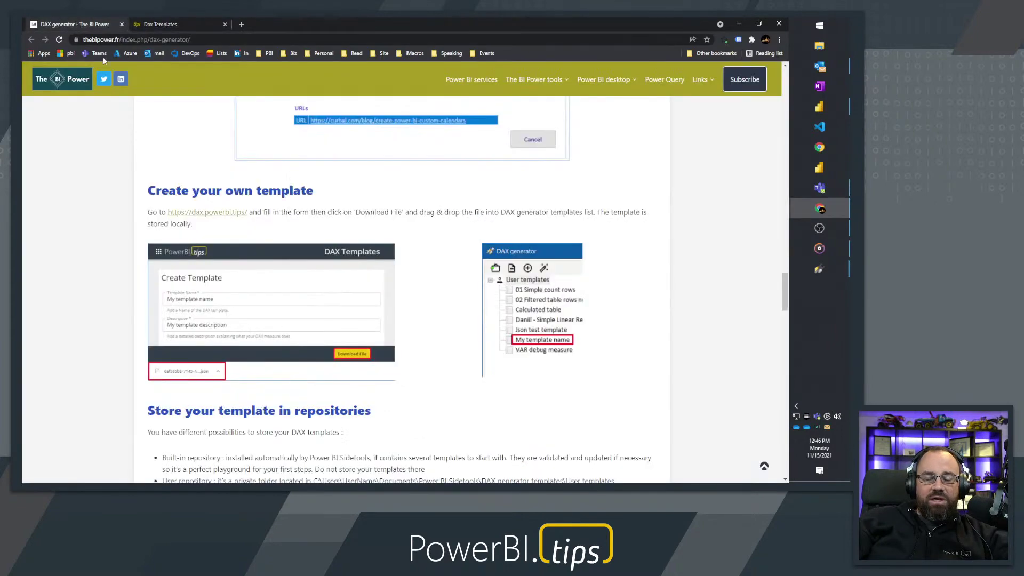
Read the help page's Store your template in repositories section and open its community repository link to the PowerBI-tips DAX-Templates templates folder
scroll(369, 278, down, 4)
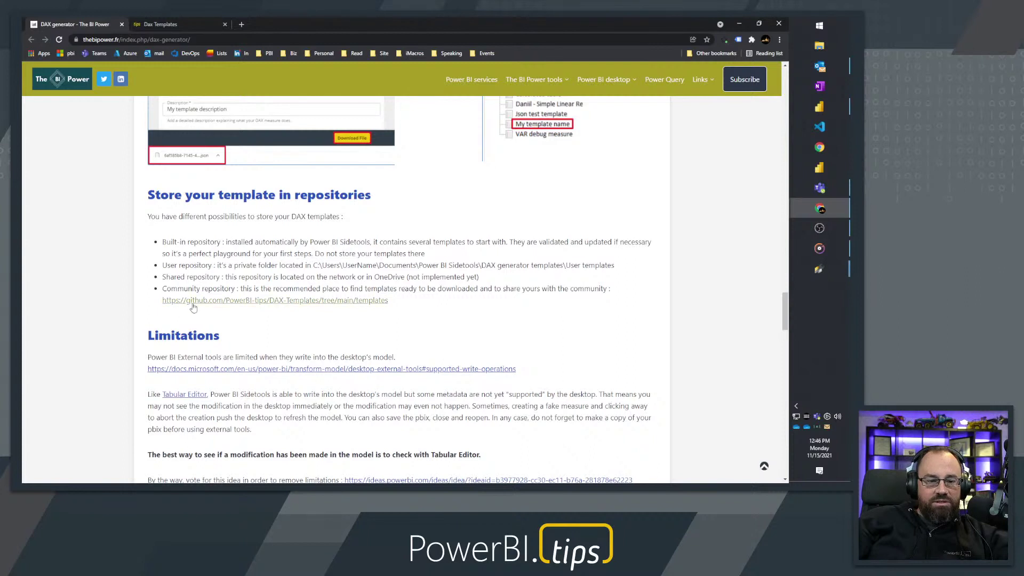
middle_click(288, 303)
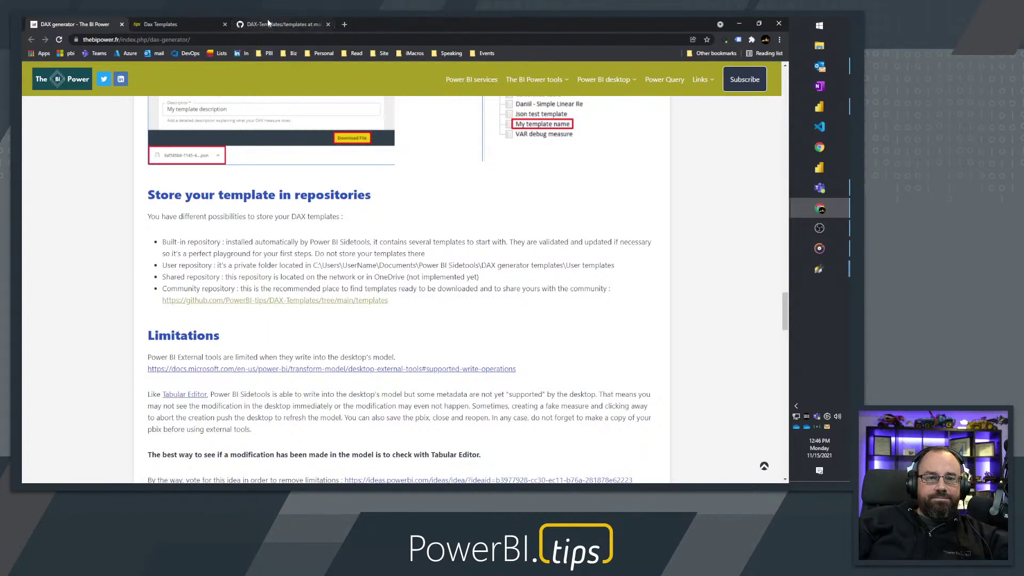
click(267, 24)
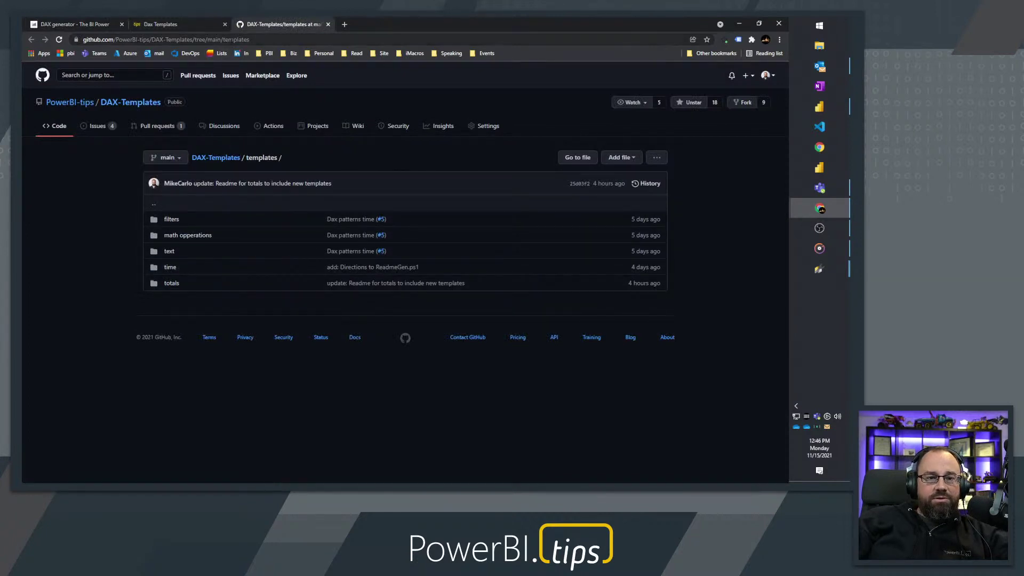
key(ctrl+l)
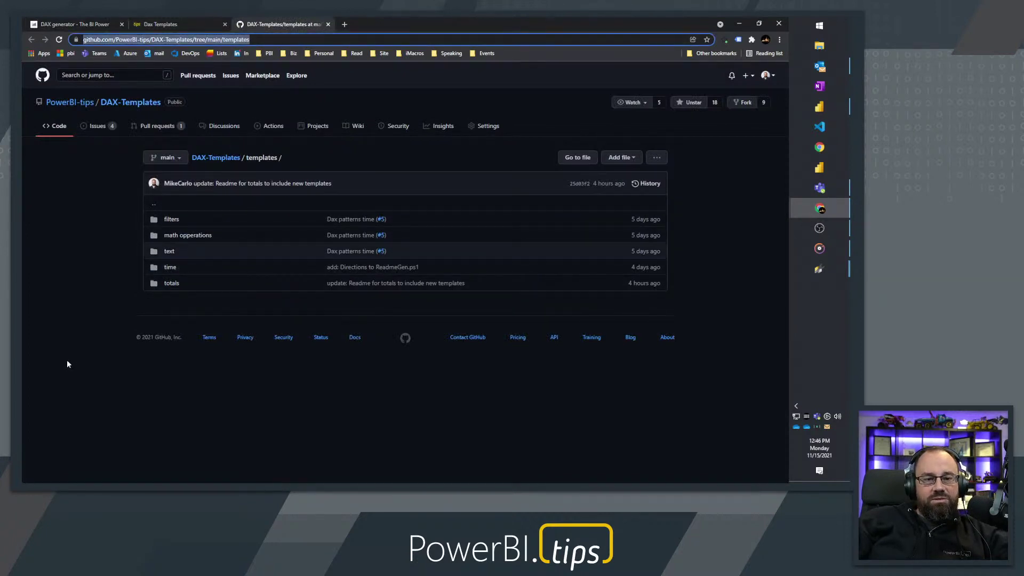
Examine the Measure with Force to Dash and Measure with Force to Zero templates in the totals folder, and return to Power BI Desktop
click(171, 283)
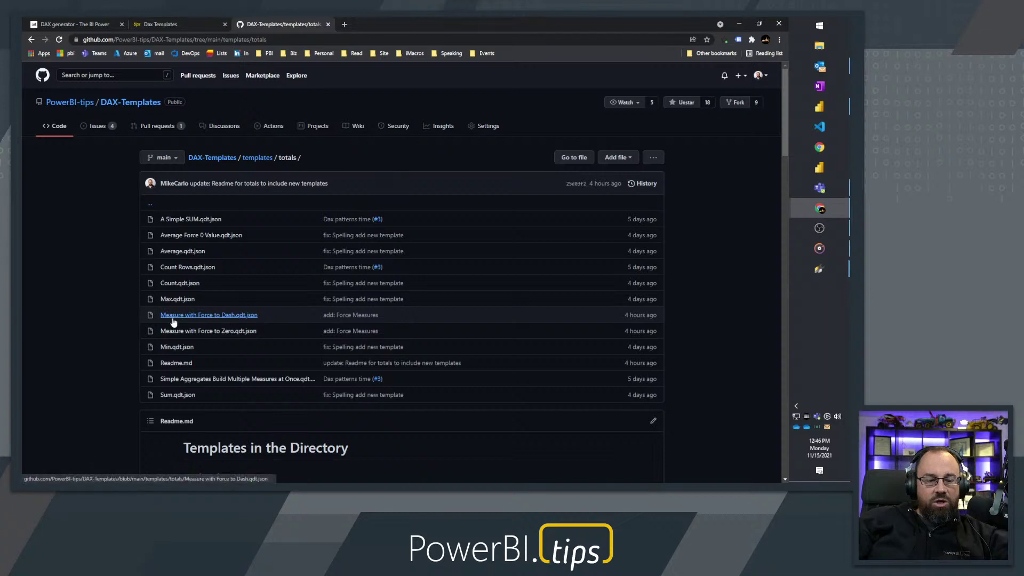
mouse_move(126, 304)
mouse_down()
mouse_move(292, 367)
mouse_move(422, 370)
mouse_up()
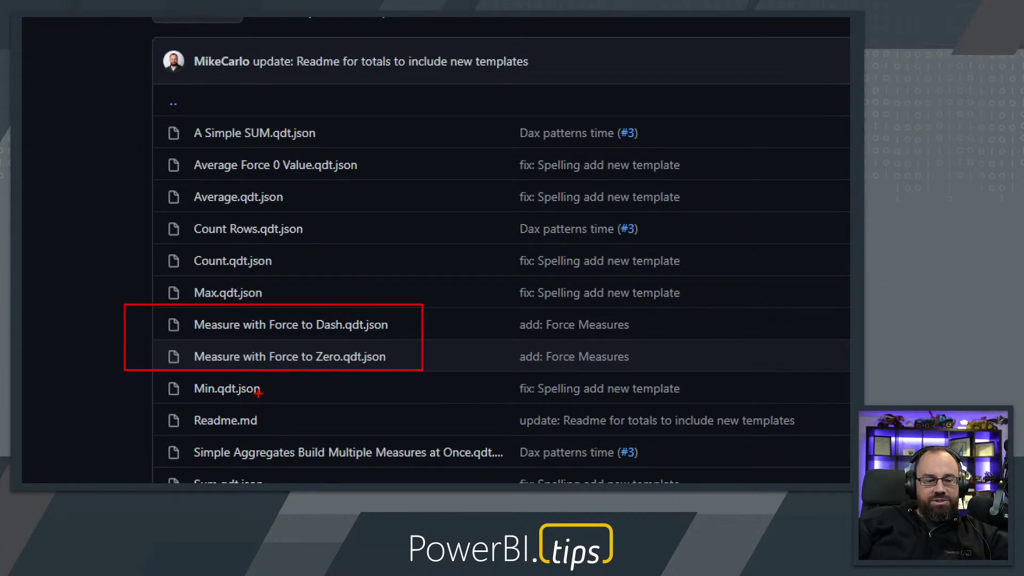
key(Escape)
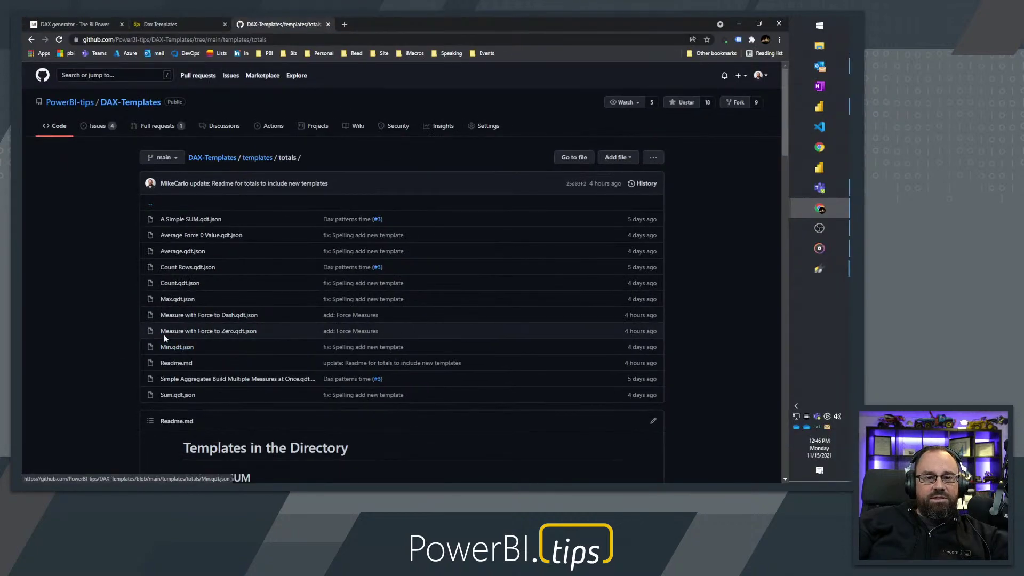
click(738, 24)
click(677, 72)
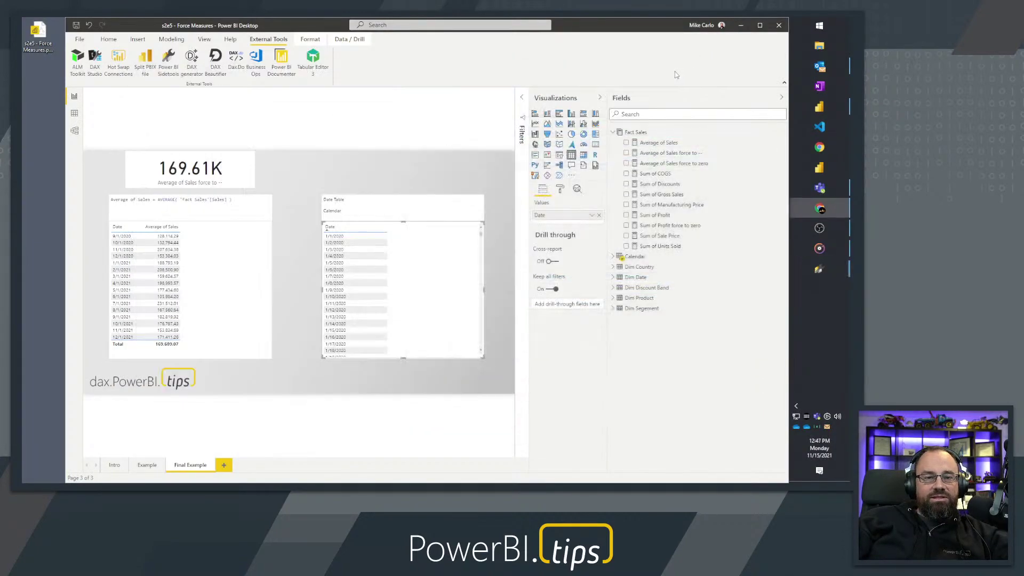